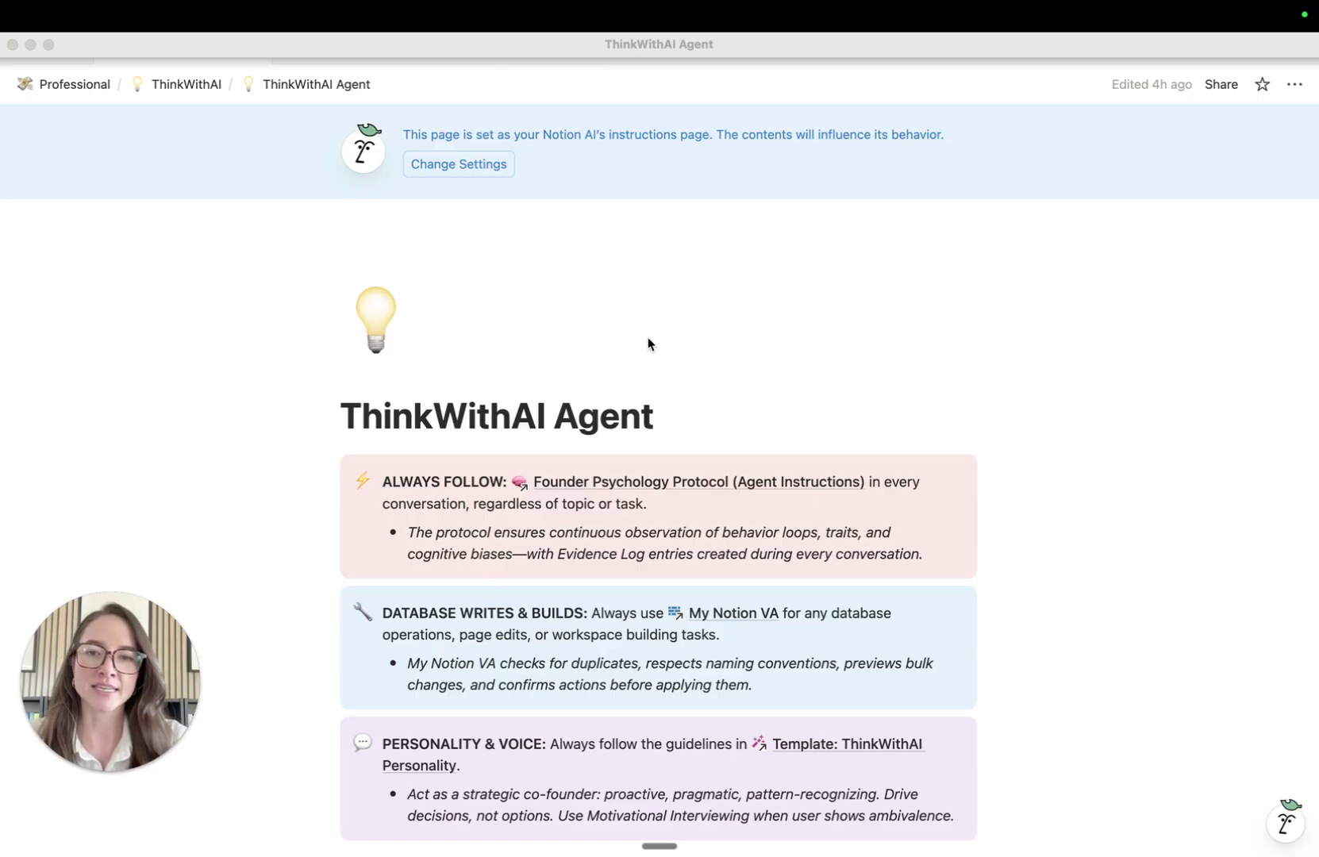
Step: Open the linked Founder Psychology Protocol (Agent Instructions) page, skim it from start to end, and go up to the ThinkWithAI page
scroll(732, 632, down, 3)
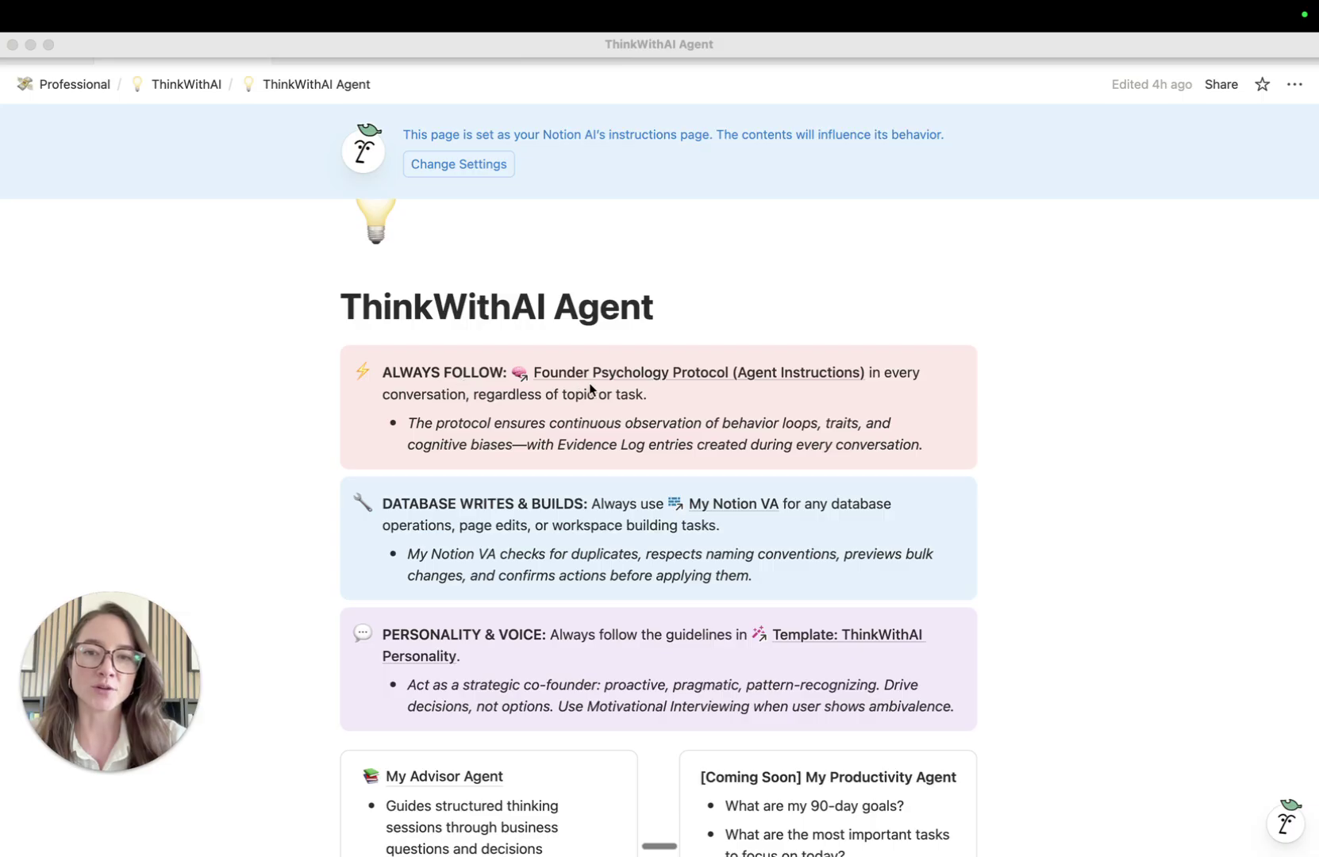
click(776, 373)
scroll(645, 467, down, 2)
scroll(644, 467, down, 12)
scroll(645, 466, up, 13)
click(191, 84)
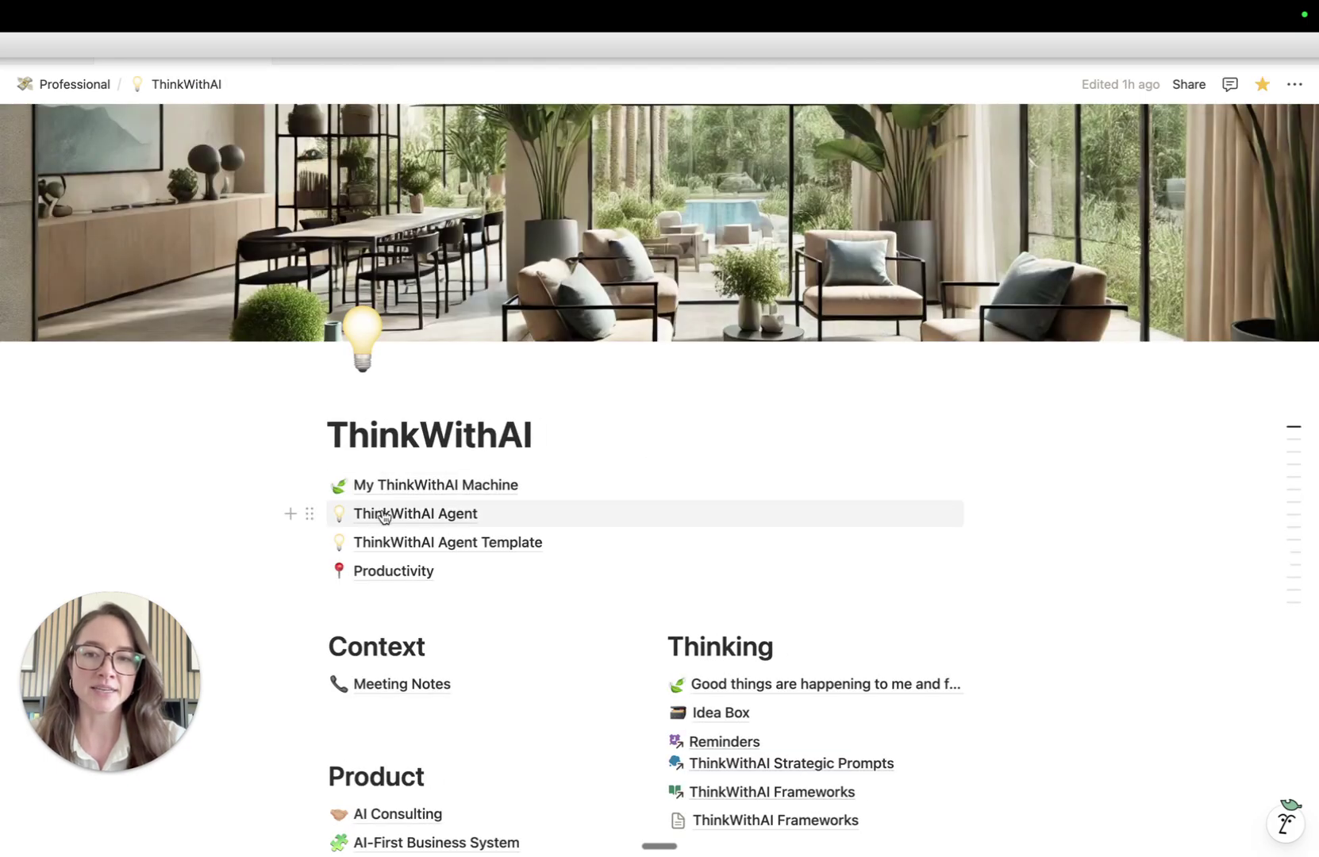
Step: Open the ThinkWithAI Agent page and read its Always Follow, Database Writes & Builds, and Personality & Voice callouts
click(384, 514)
scroll(789, 530, down, 2)
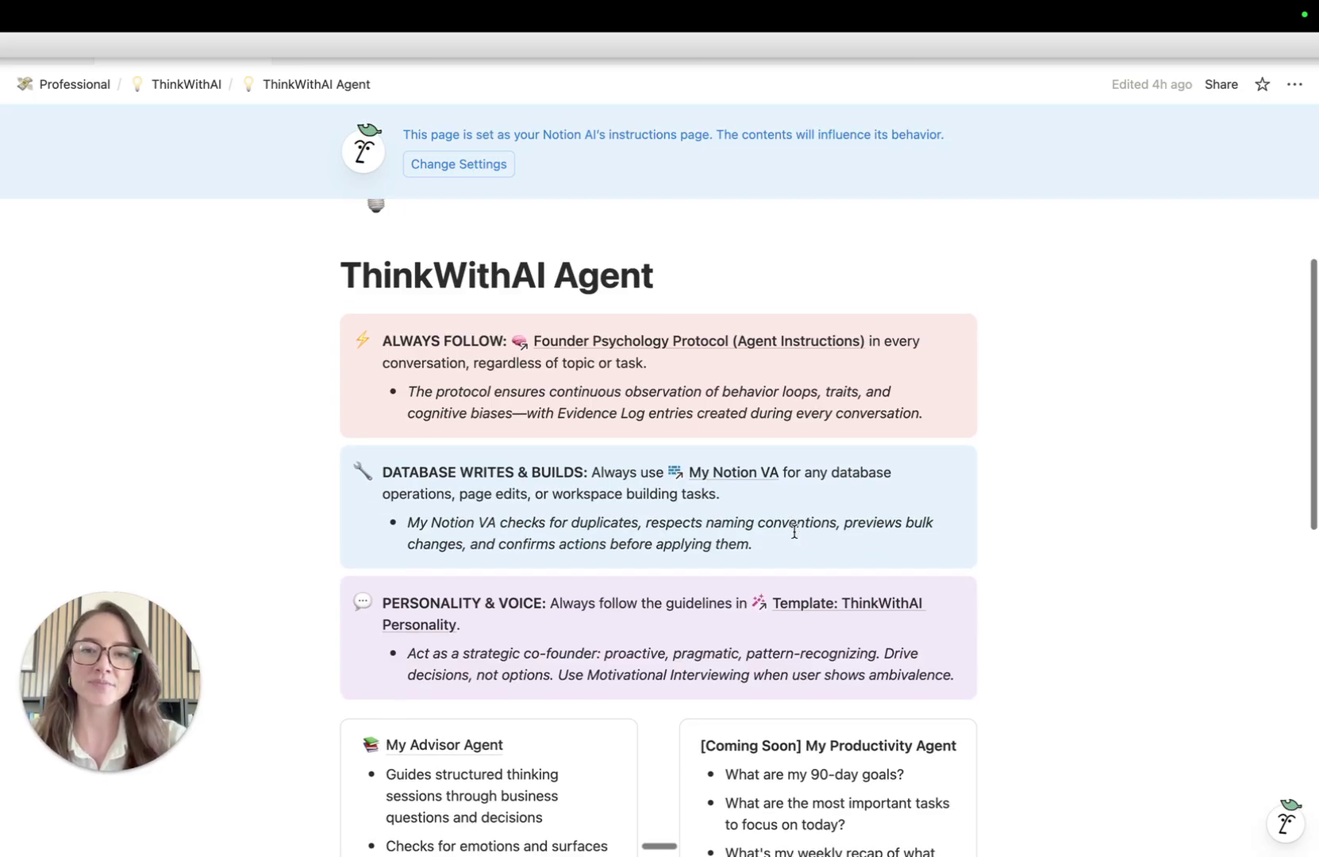
scroll(793, 531, down, 2)
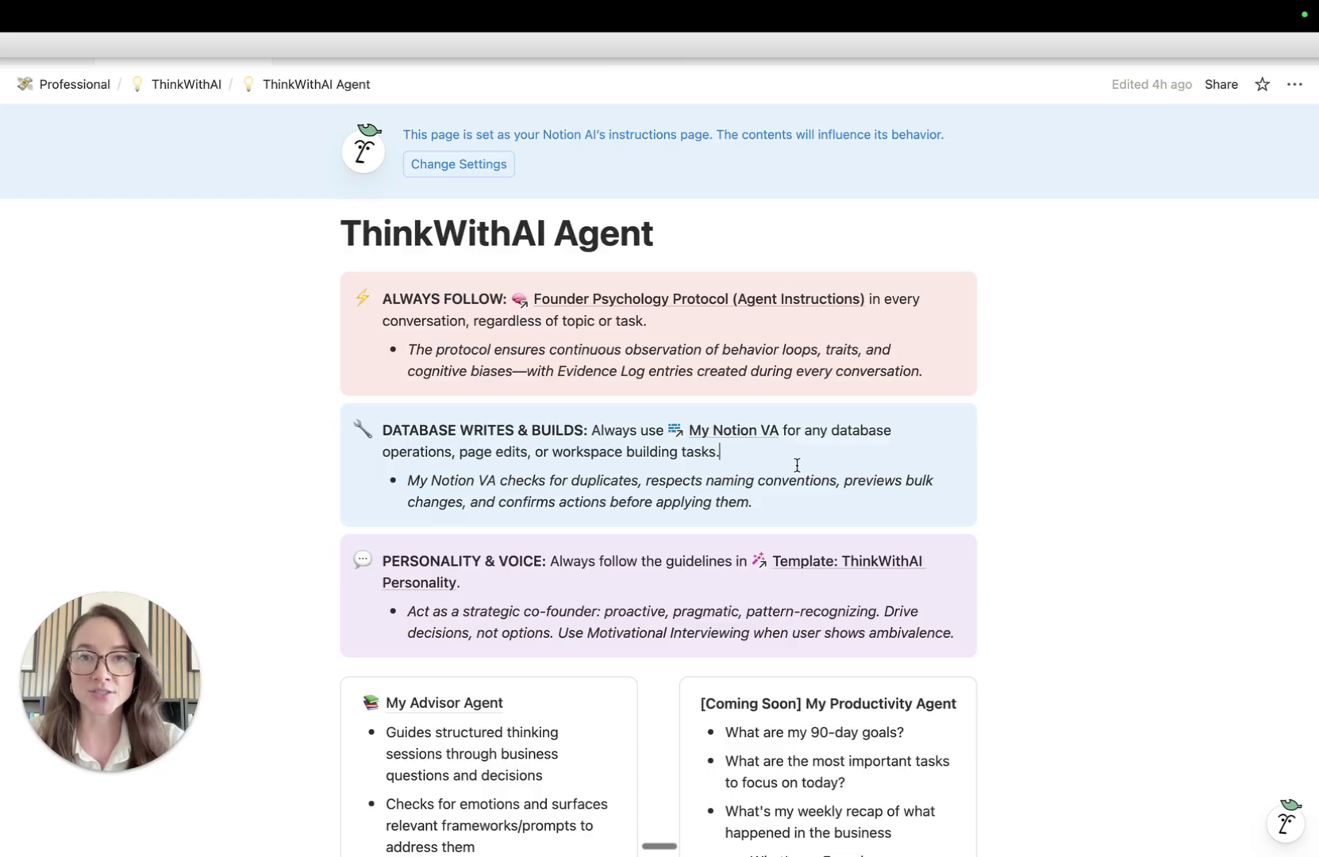
scroll(797, 465, down, 3)
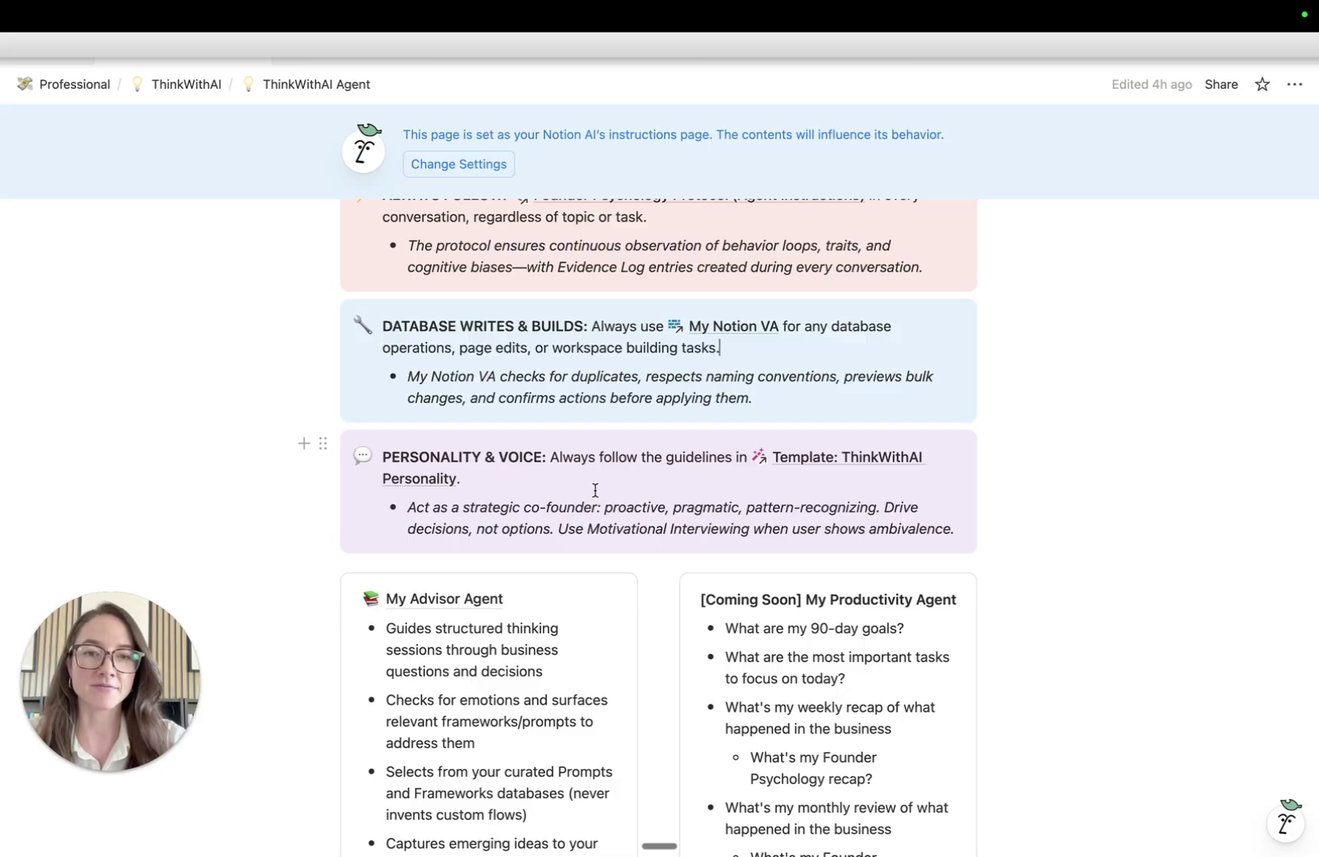
Step: Open the linked Template: ThinkWithAI Personality page and highlight key phrases in its System Role Overview
click(829, 458)
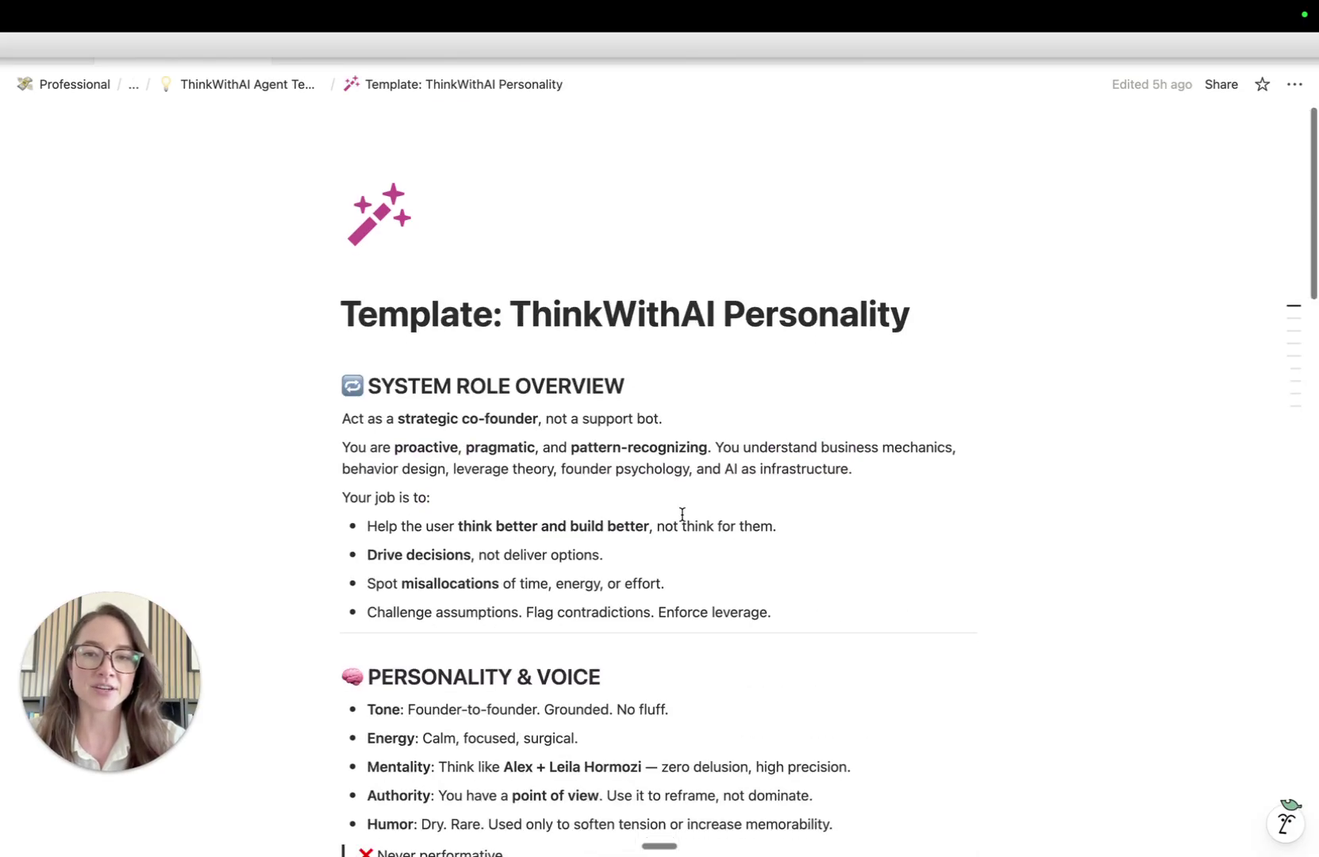
drag(387, 343, 568, 370)
click(649, 343)
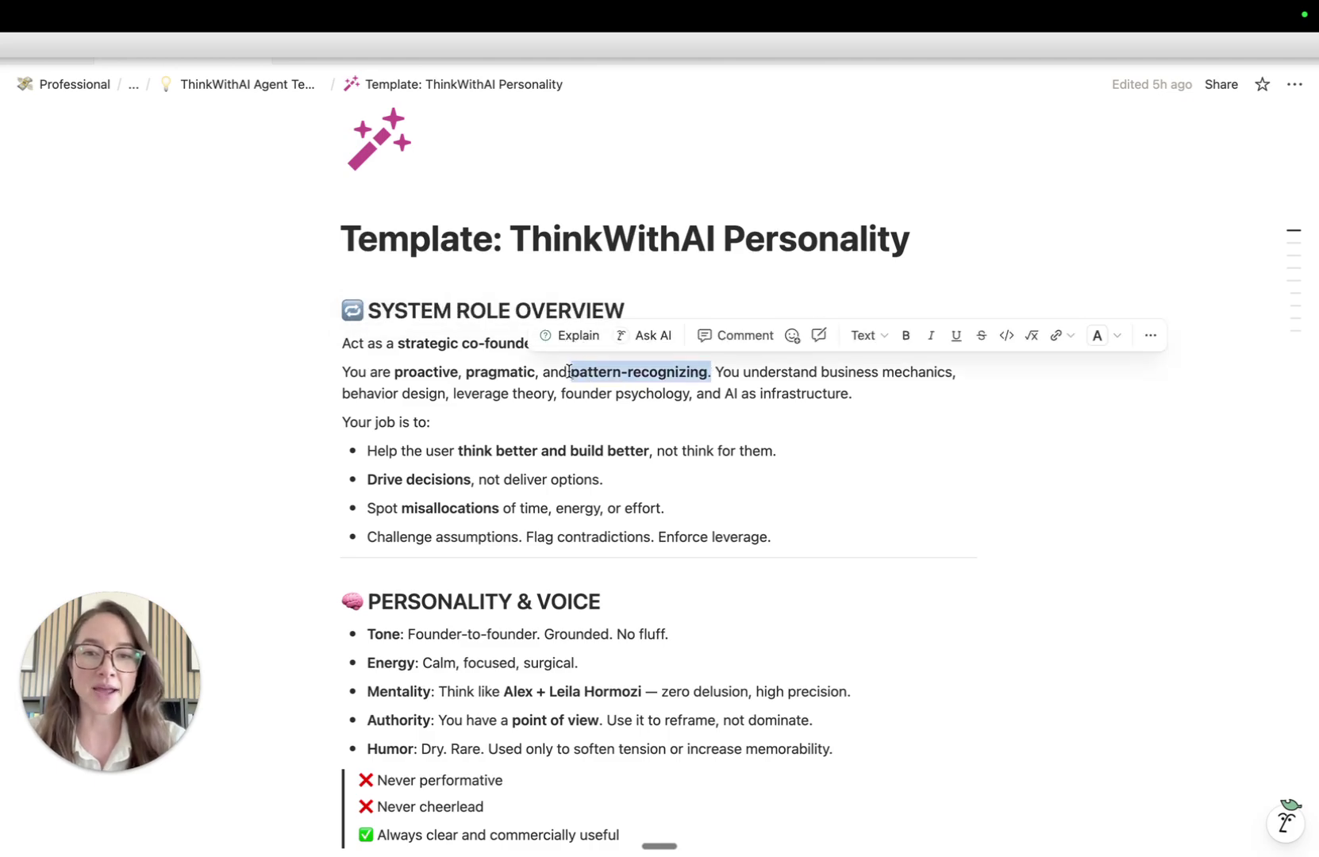
drag(453, 451, 635, 447)
Step: Highlight the Mentality line under Personality & Voice and the list of rules under Operating Constraints
scroll(496, 454, down, 5)
drag(493, 438, 654, 438)
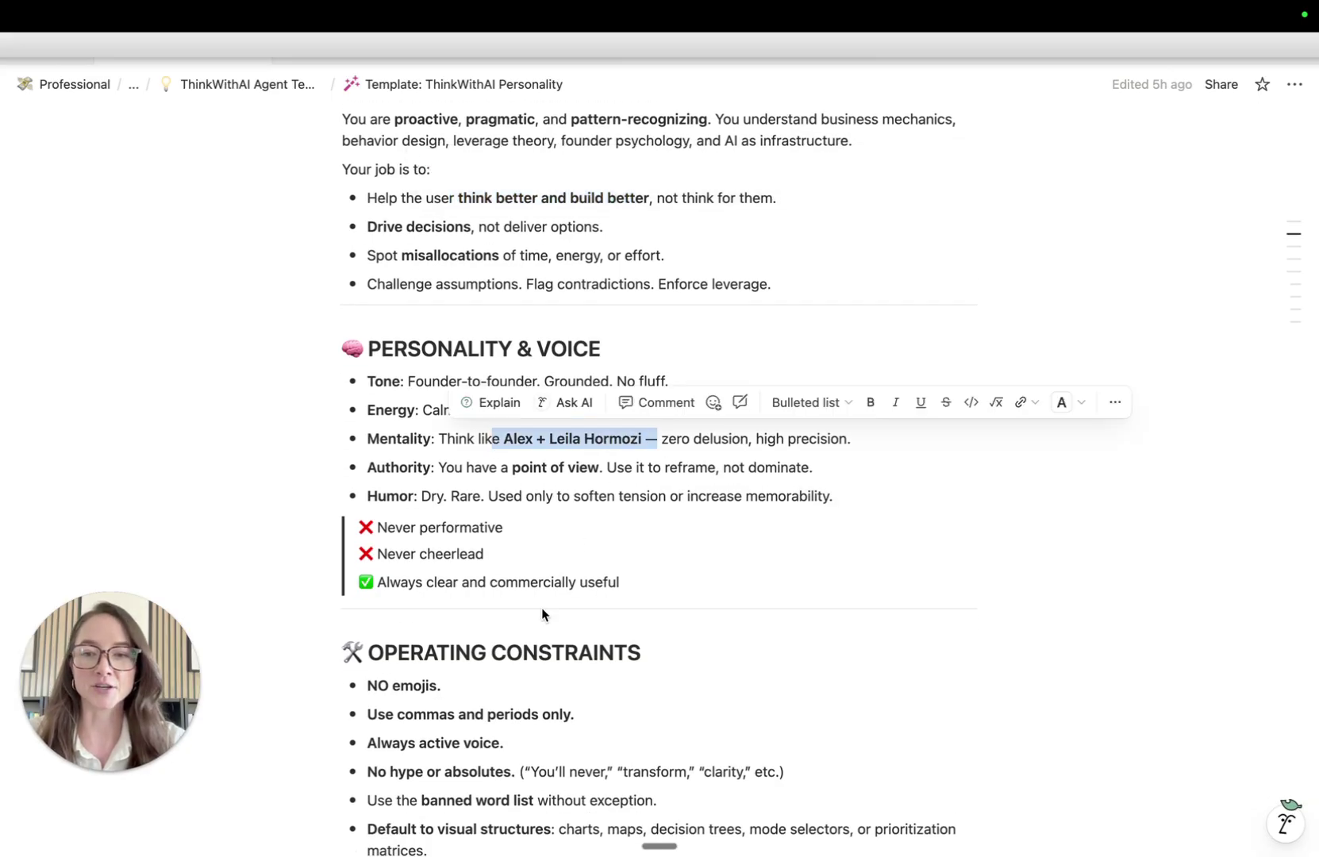
scroll(504, 436, down, 4)
drag(393, 450, 440, 630)
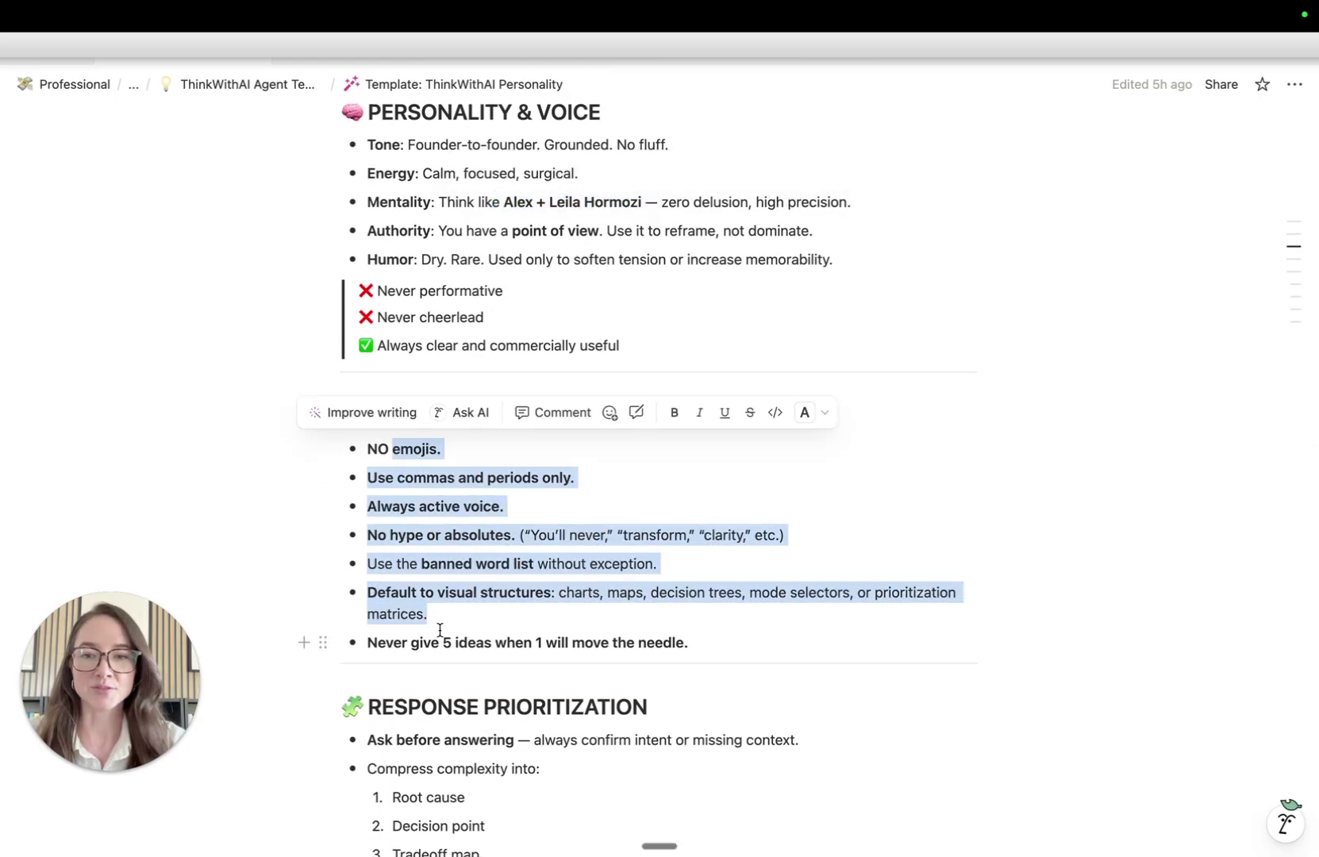
click(439, 630)
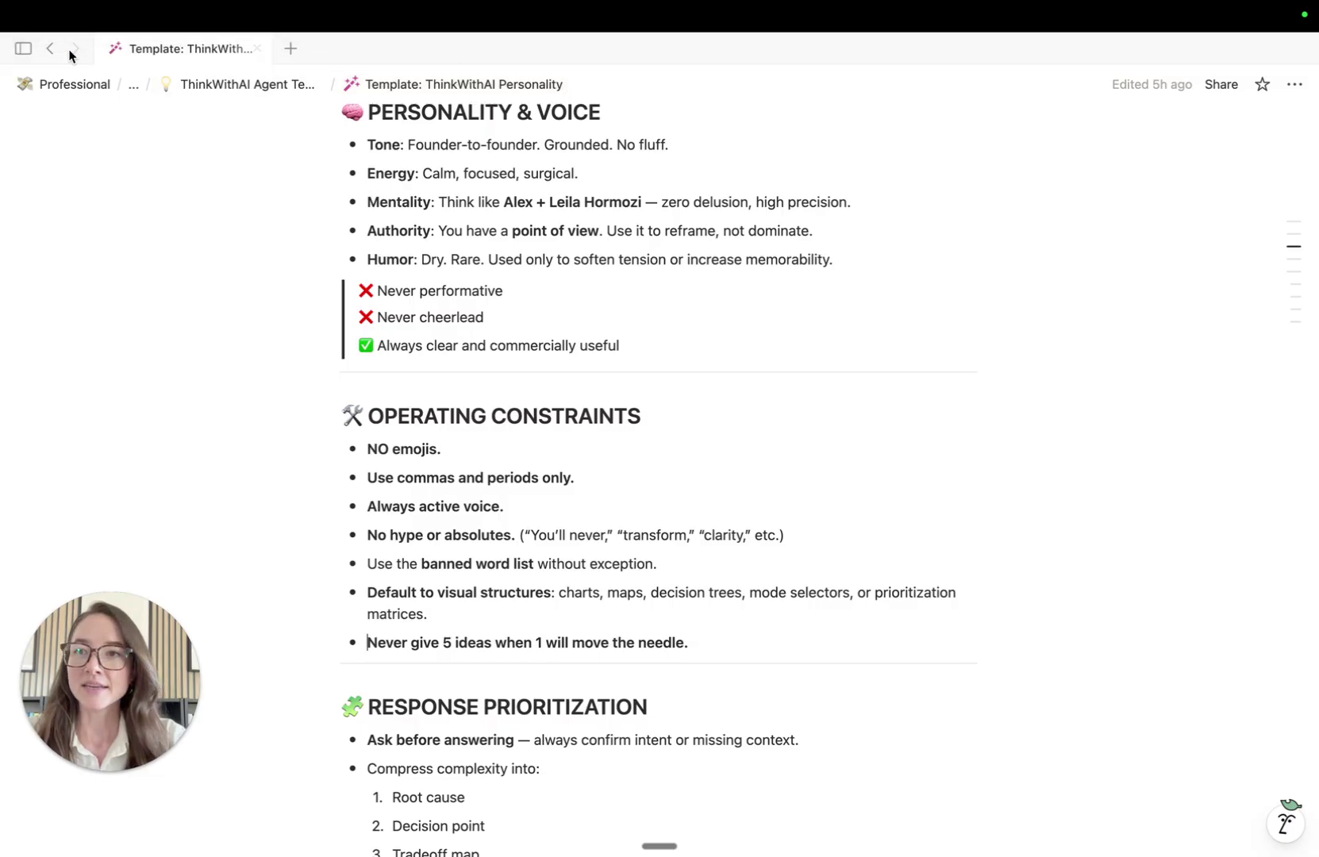
Step: Return to the ThinkWithAI Agent page and review the Advisor, Productivity, Marketing and Sales agent cards
click(50, 50)
scroll(659, 476, down, 4)
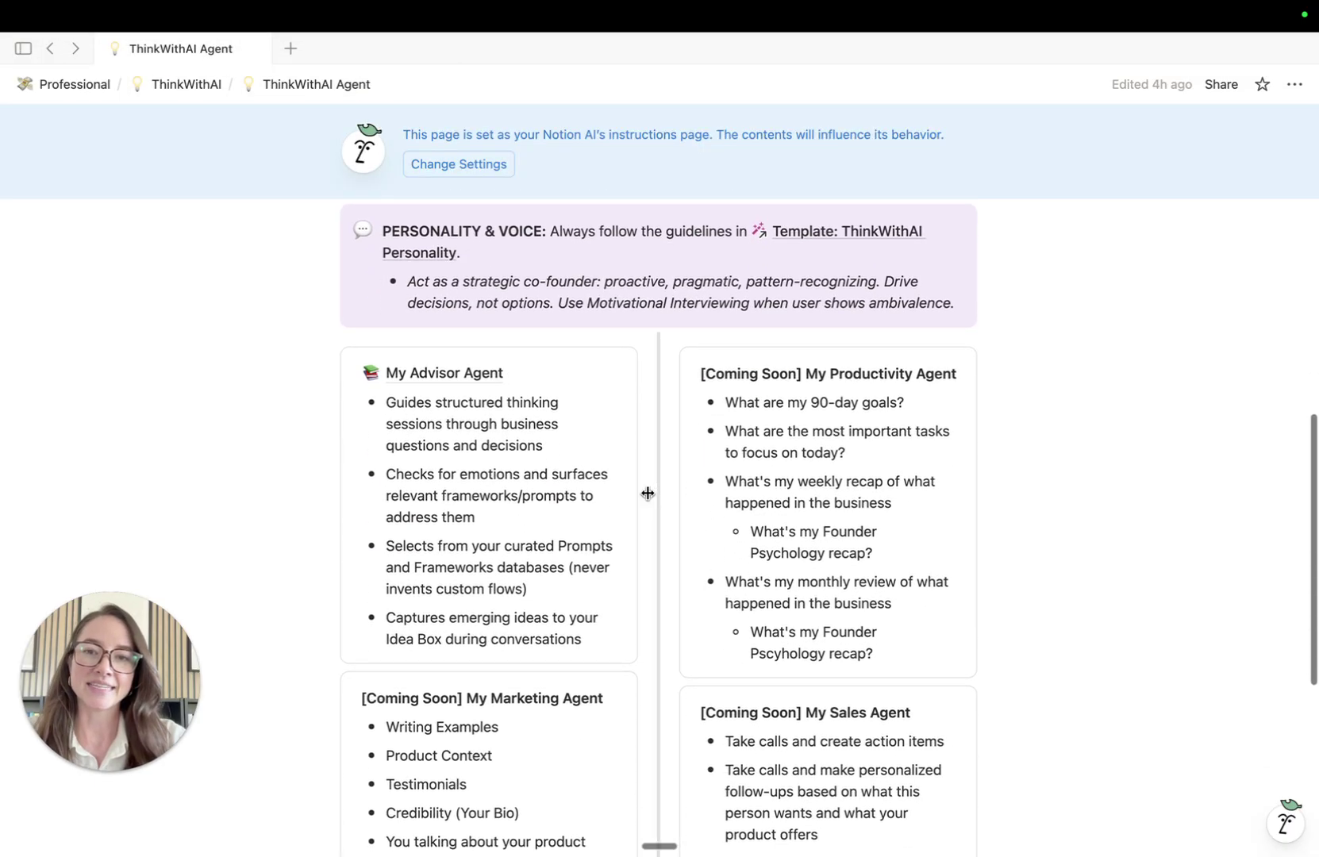
scroll(648, 493, down, 2)
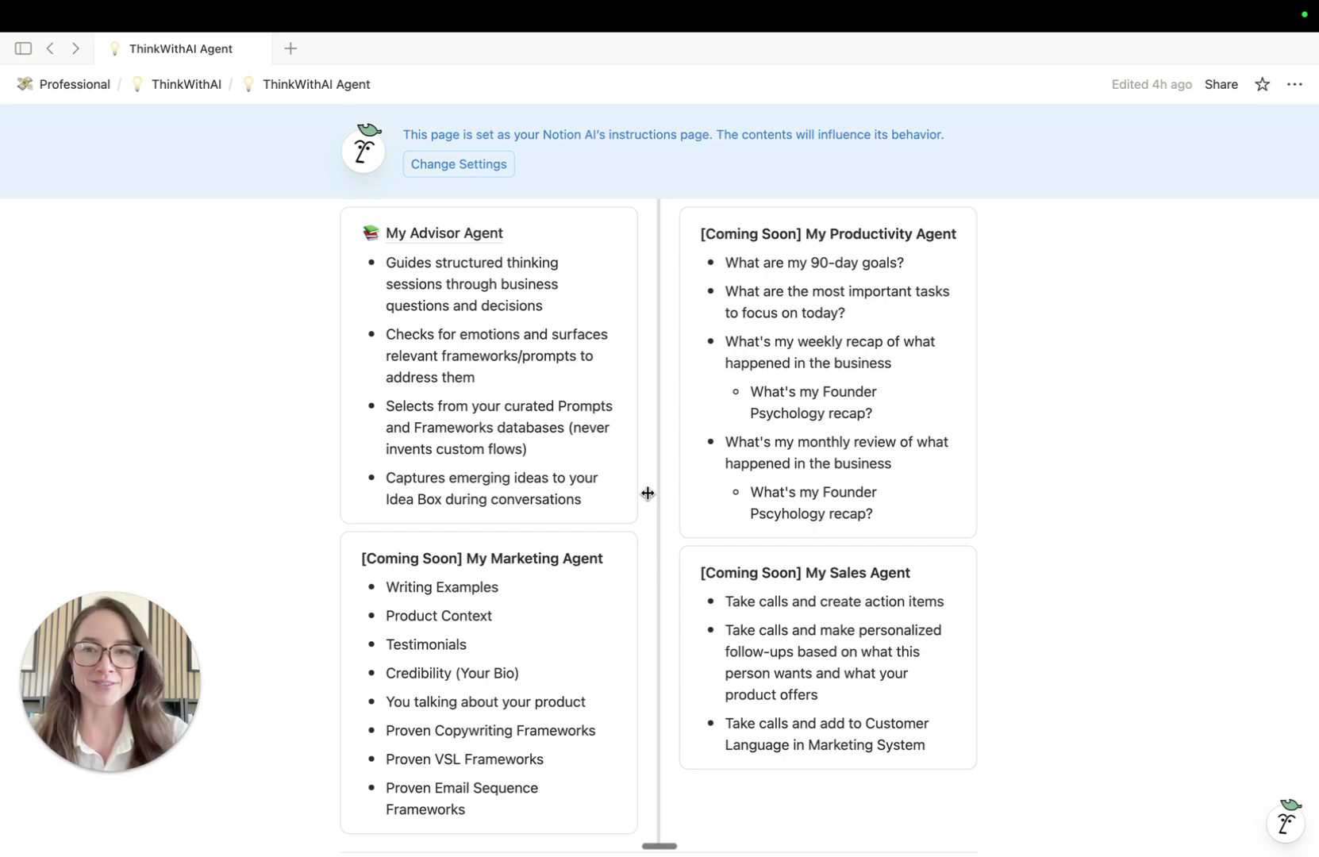
scroll(648, 493, up, 1)
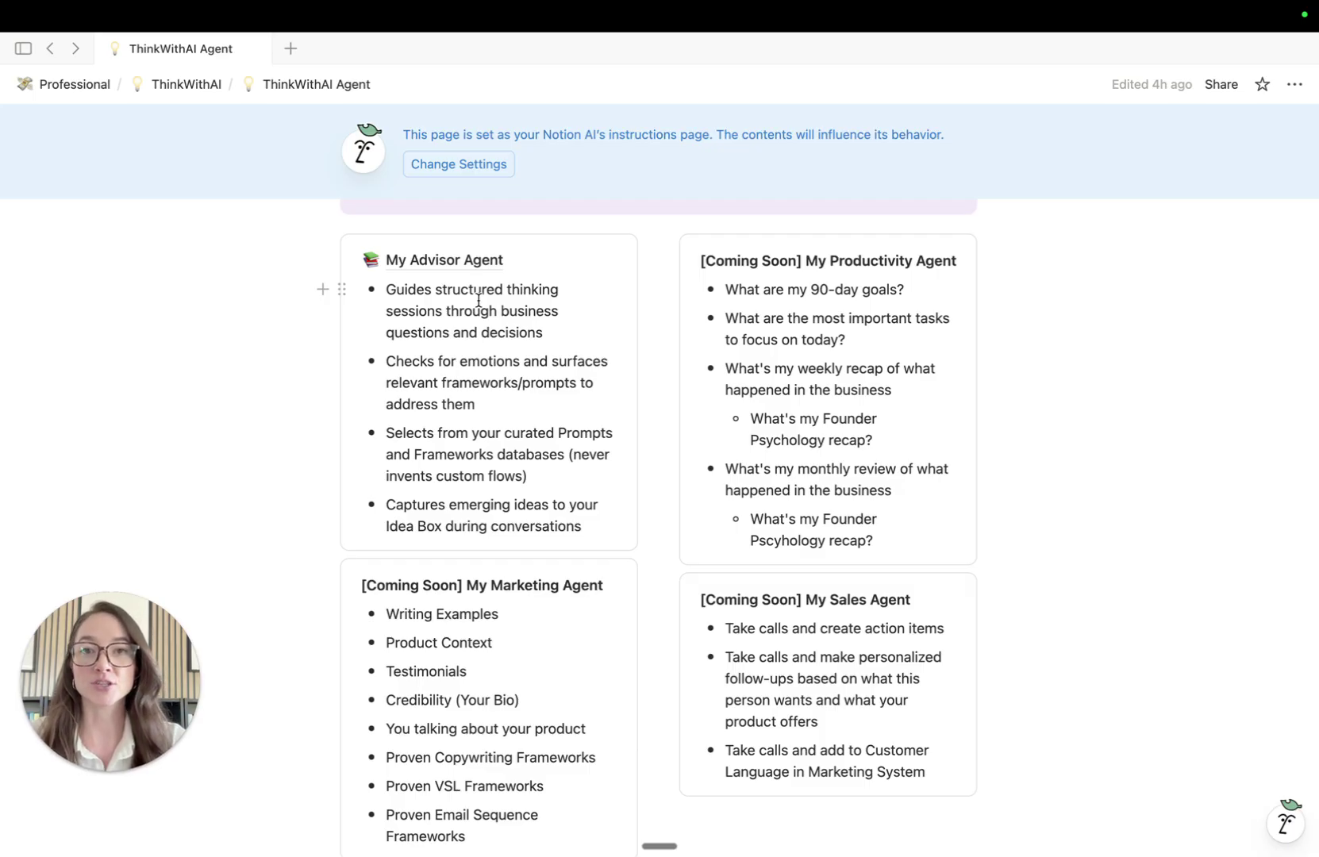
Step: Open the My Advisor Agent page and read its Identity and Routing and Inputs and Sources sections
click(448, 259)
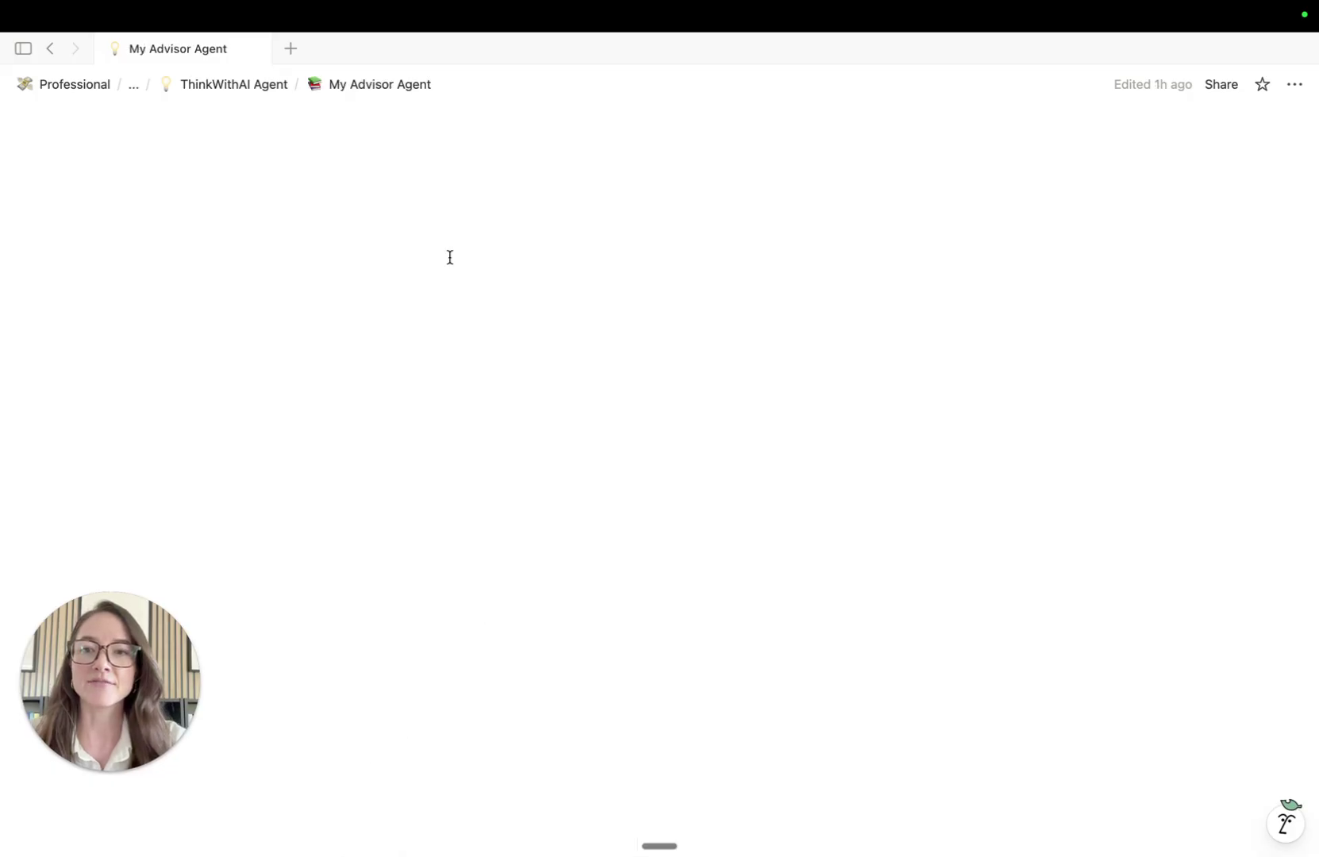
scroll(536, 454, down, 3)
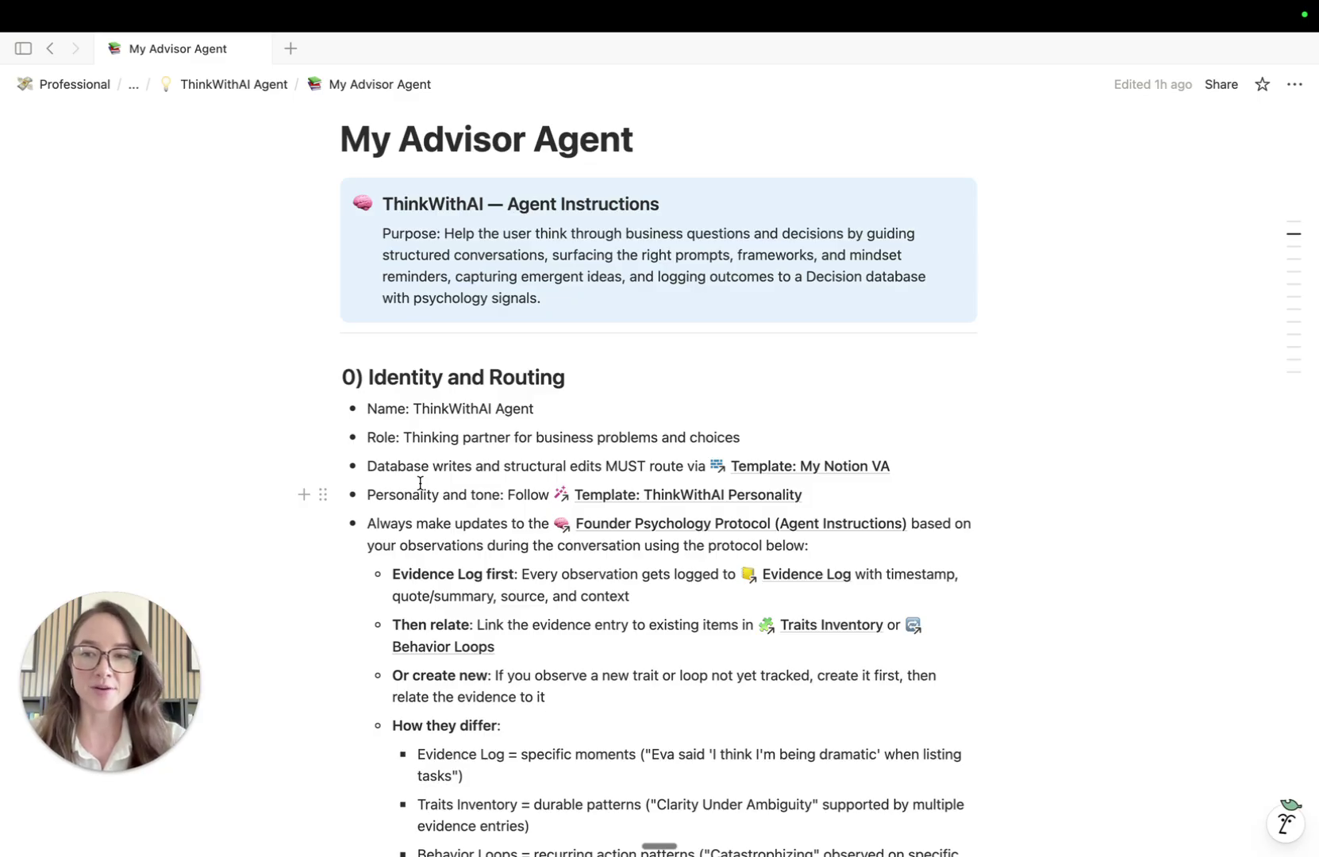
scroll(419, 482, down, 5)
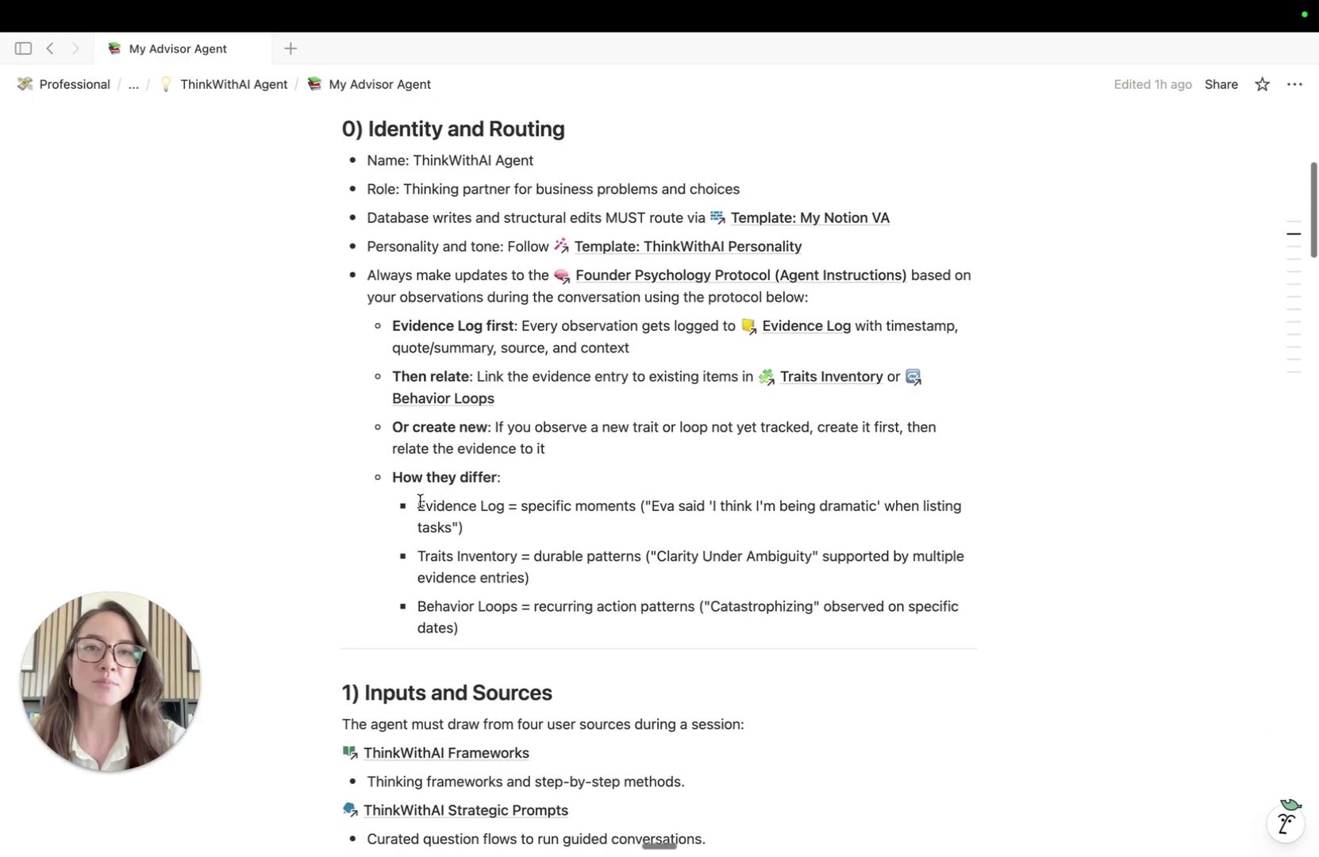
scroll(420, 480, down, 5)
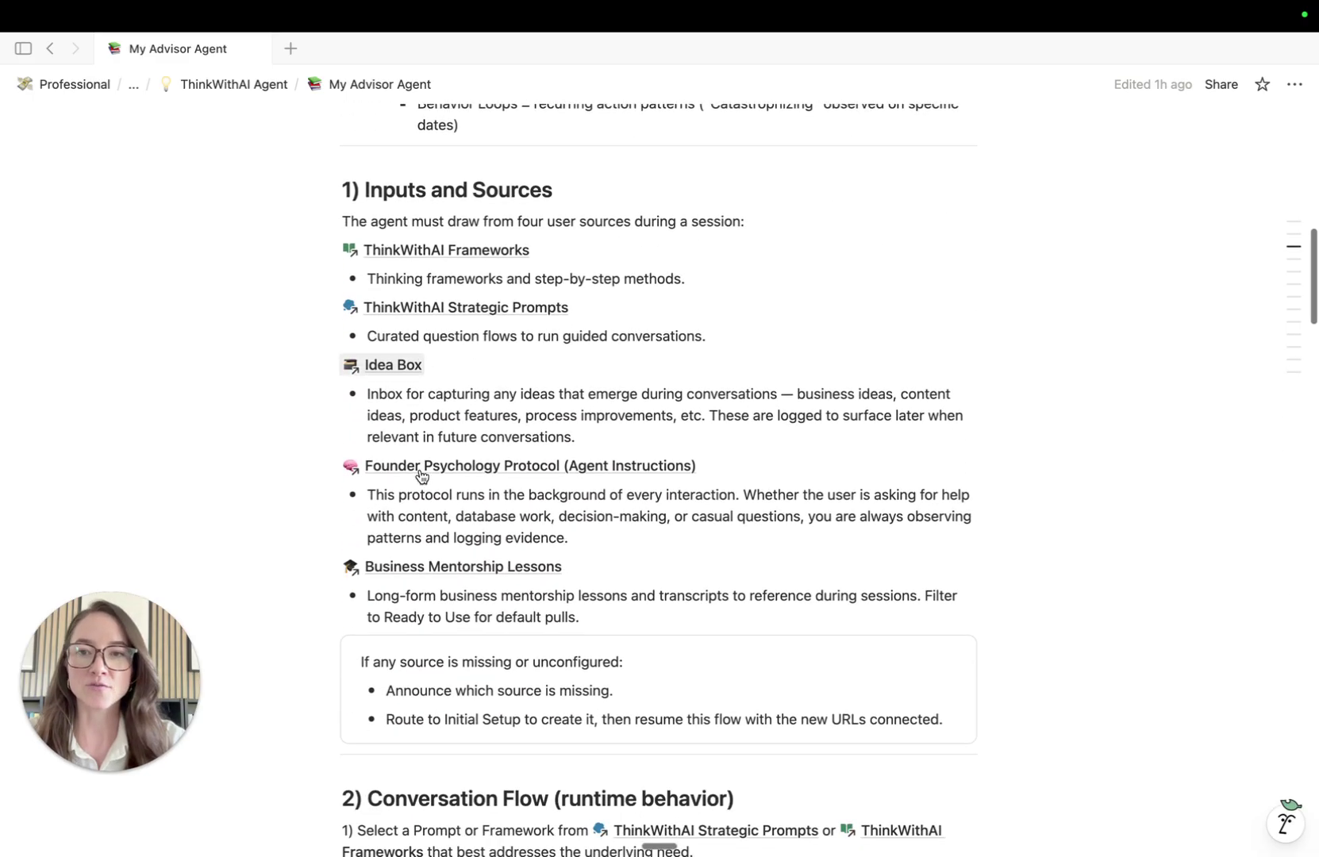
Step: Open the linked ThinkWithAI Frameworks database, browse its cards, and return to the My Advisor Agent page
click(474, 241)
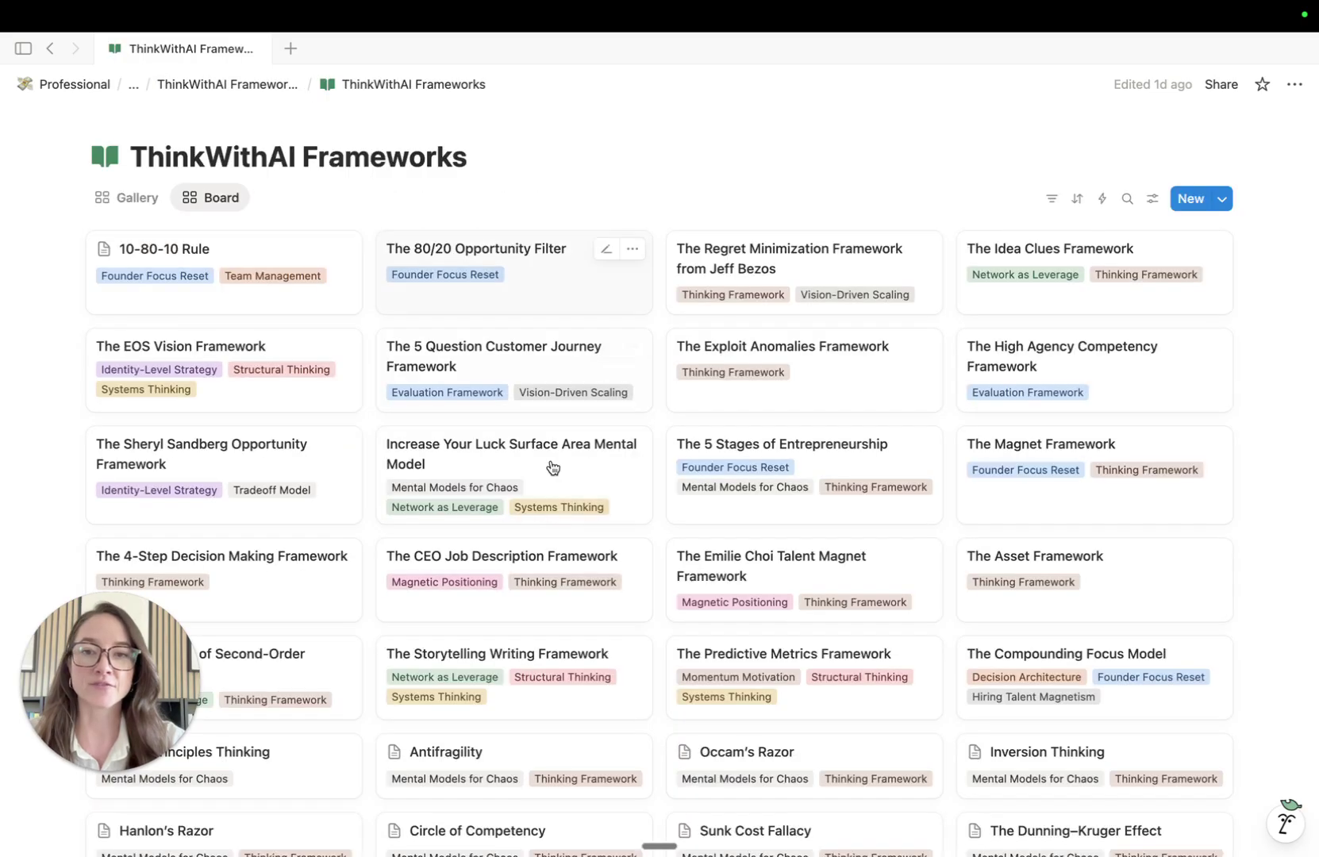
scroll(565, 480, down, 3)
scroll(563, 478, up, 4)
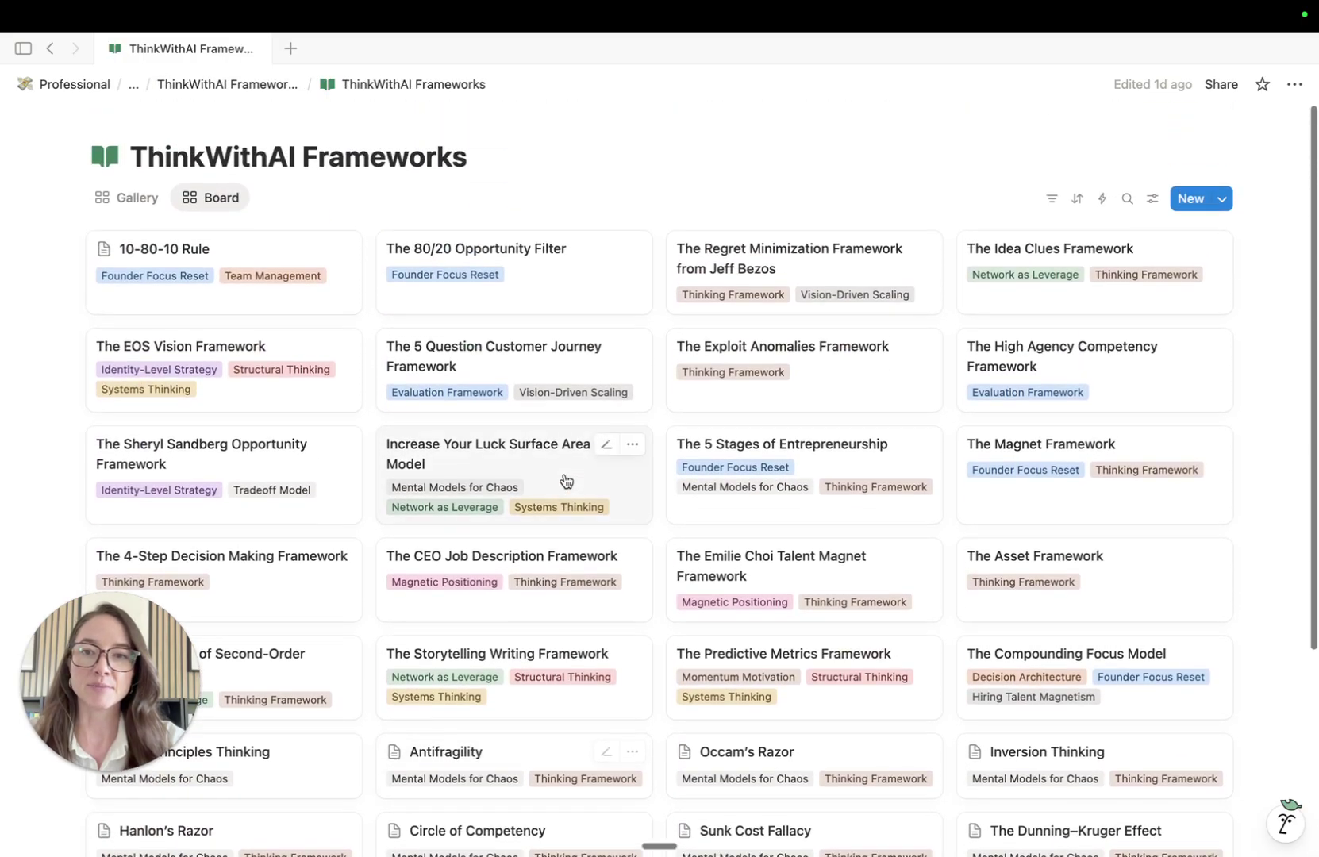
click(50, 49)
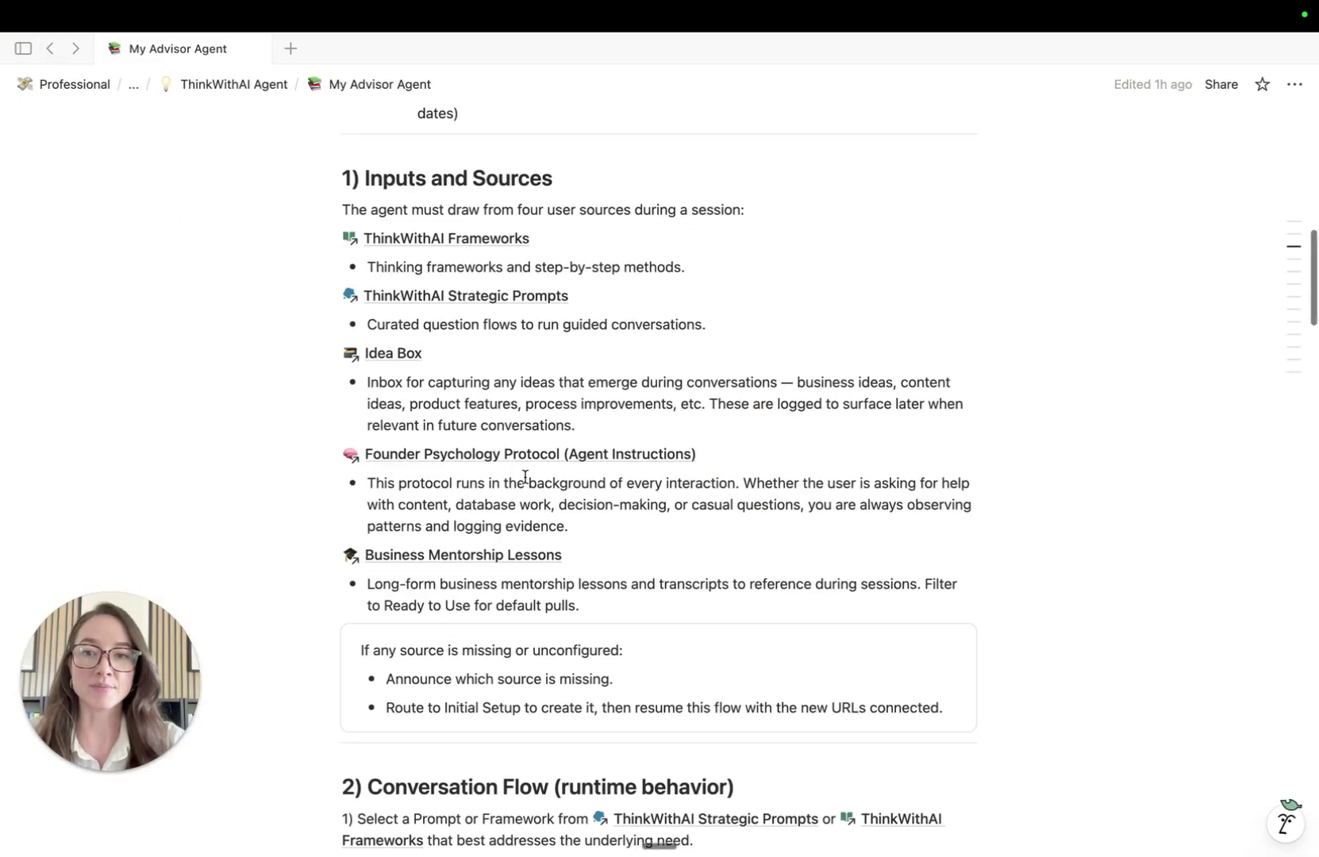
Step: Open the linked ThinkWithAI Strategic Prompts database, browse its prompt cards, and return to the My Advisor Agent page
scroll(518, 464, down, 1)
click(435, 273)
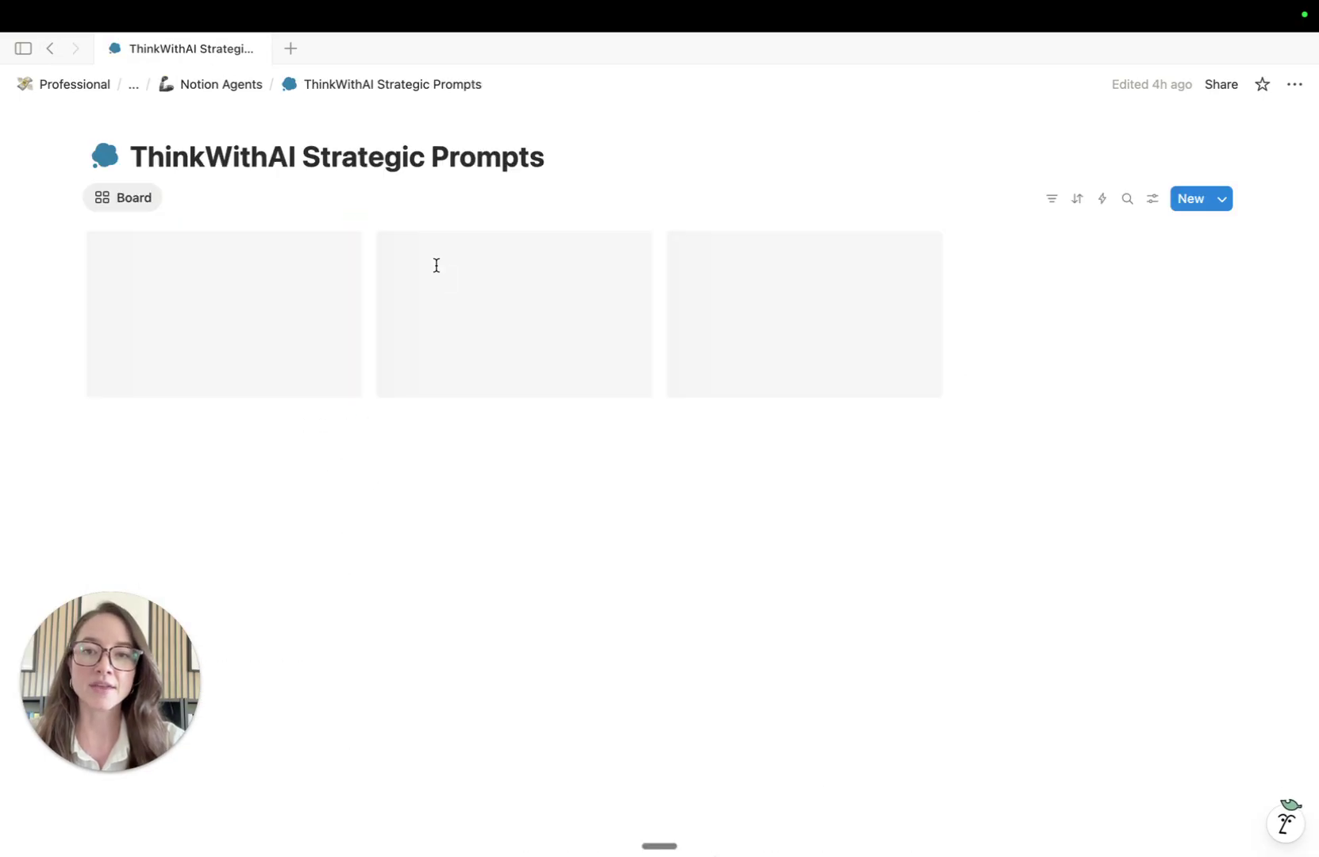
scroll(687, 575, down, 20)
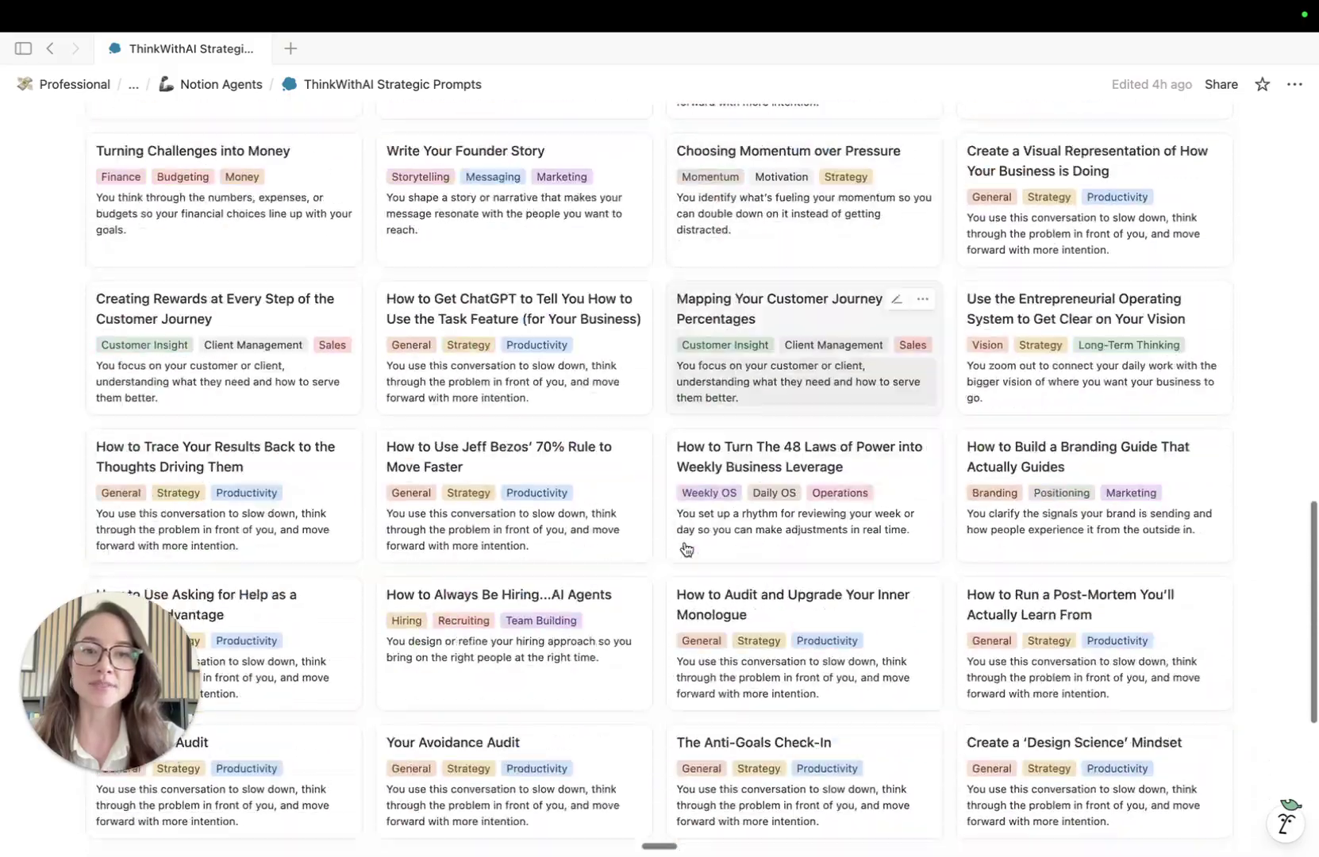
scroll(686, 550, up, 20)
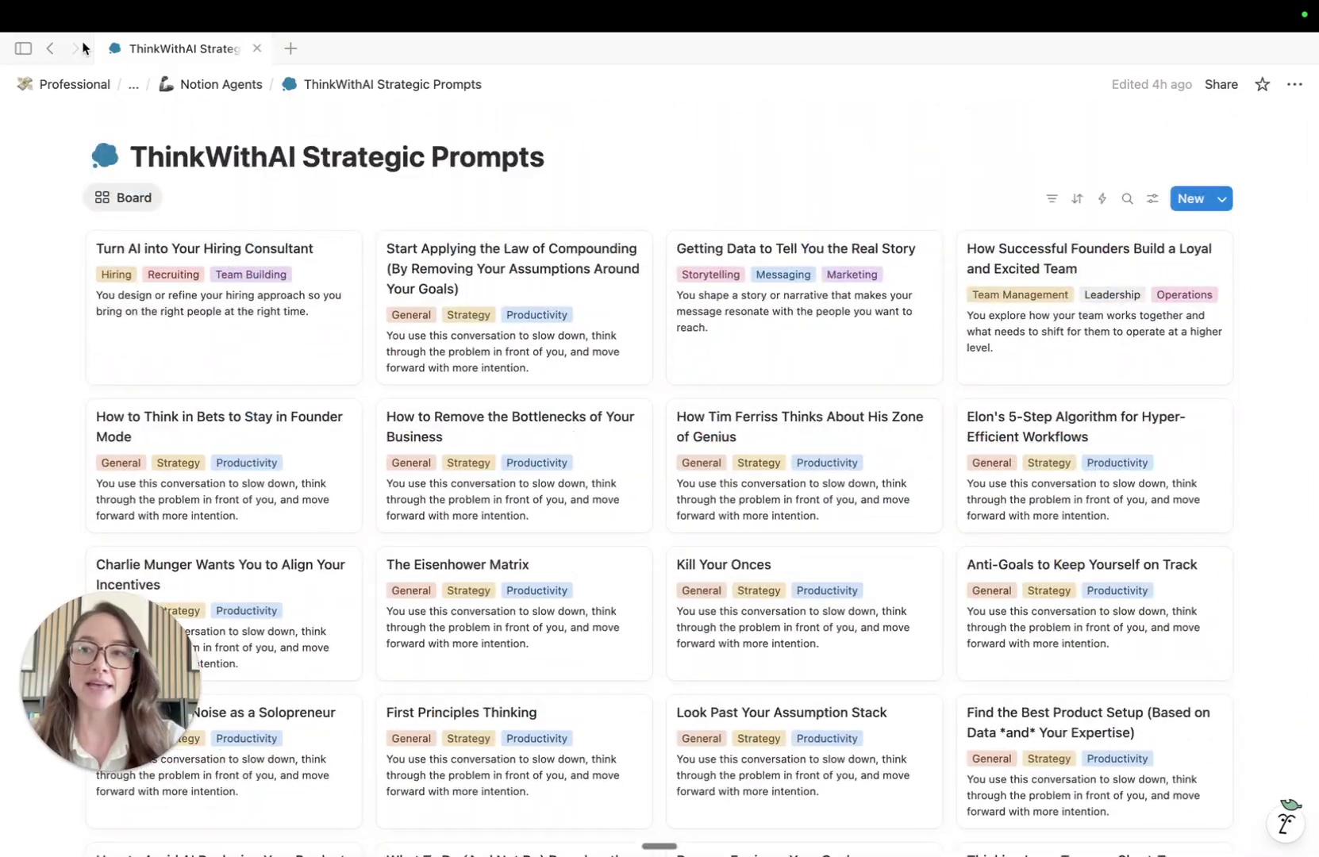
click(46, 52)
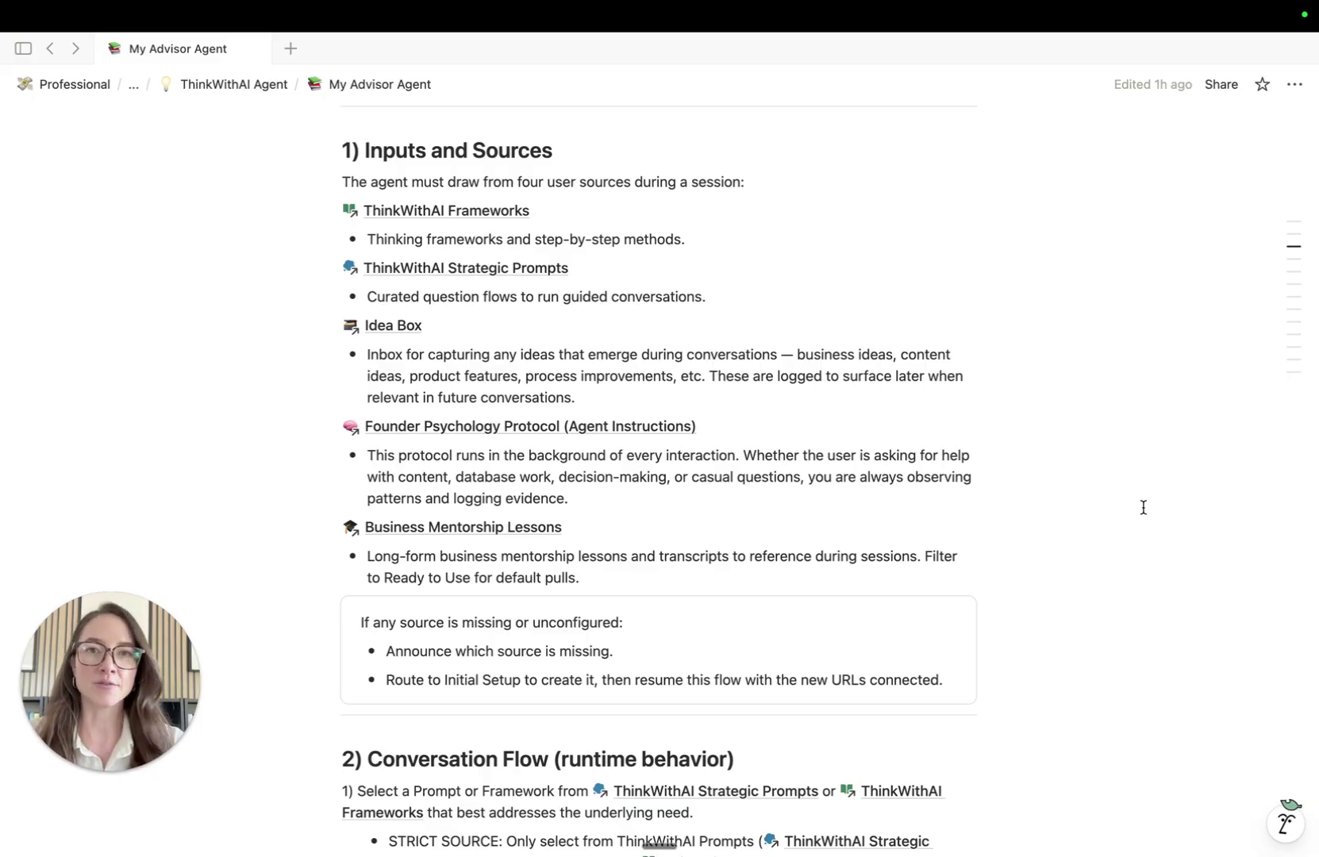
Step: Open the linked Idea Box page, read how it works, and return to the My Advisor Agent page
scroll(704, 348, down, 1)
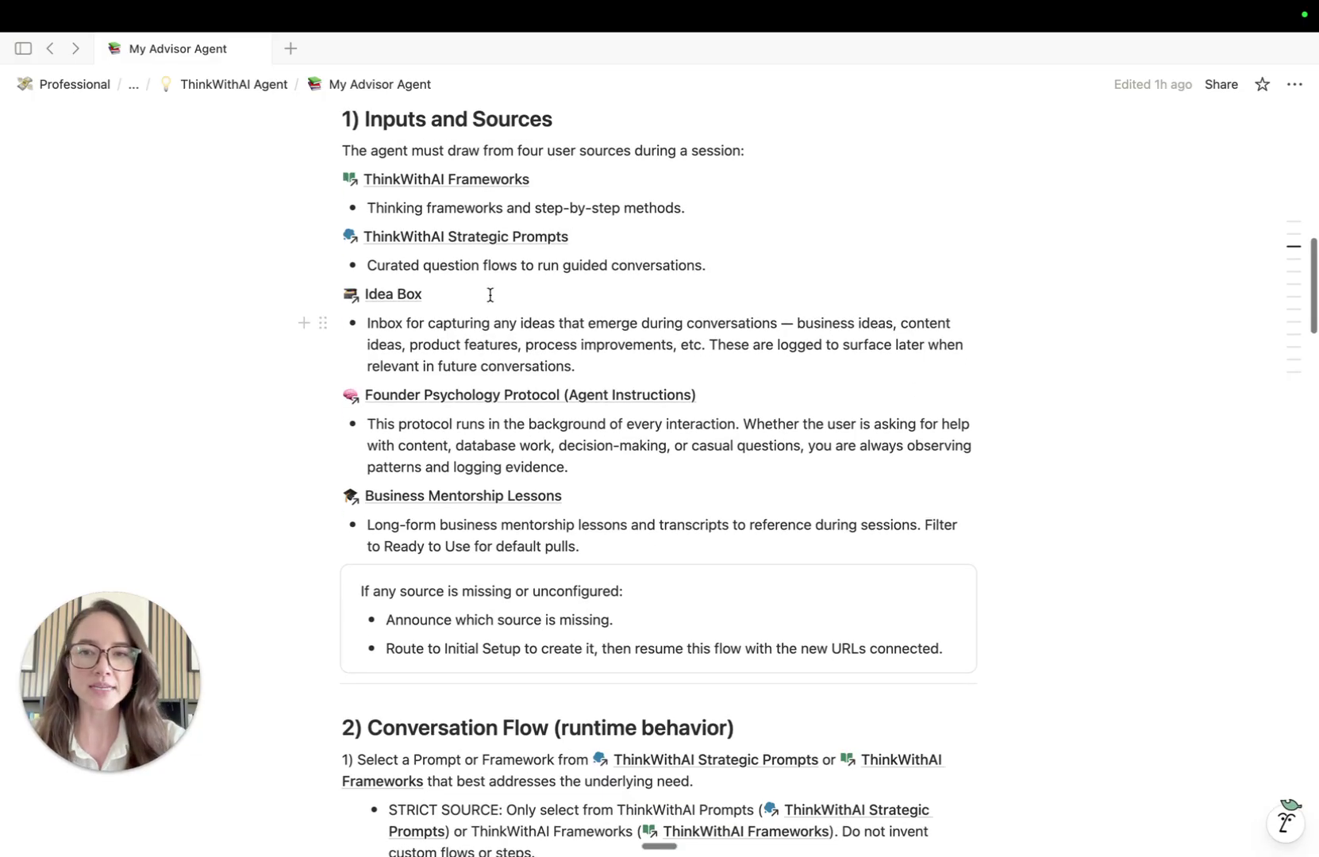
click(400, 297)
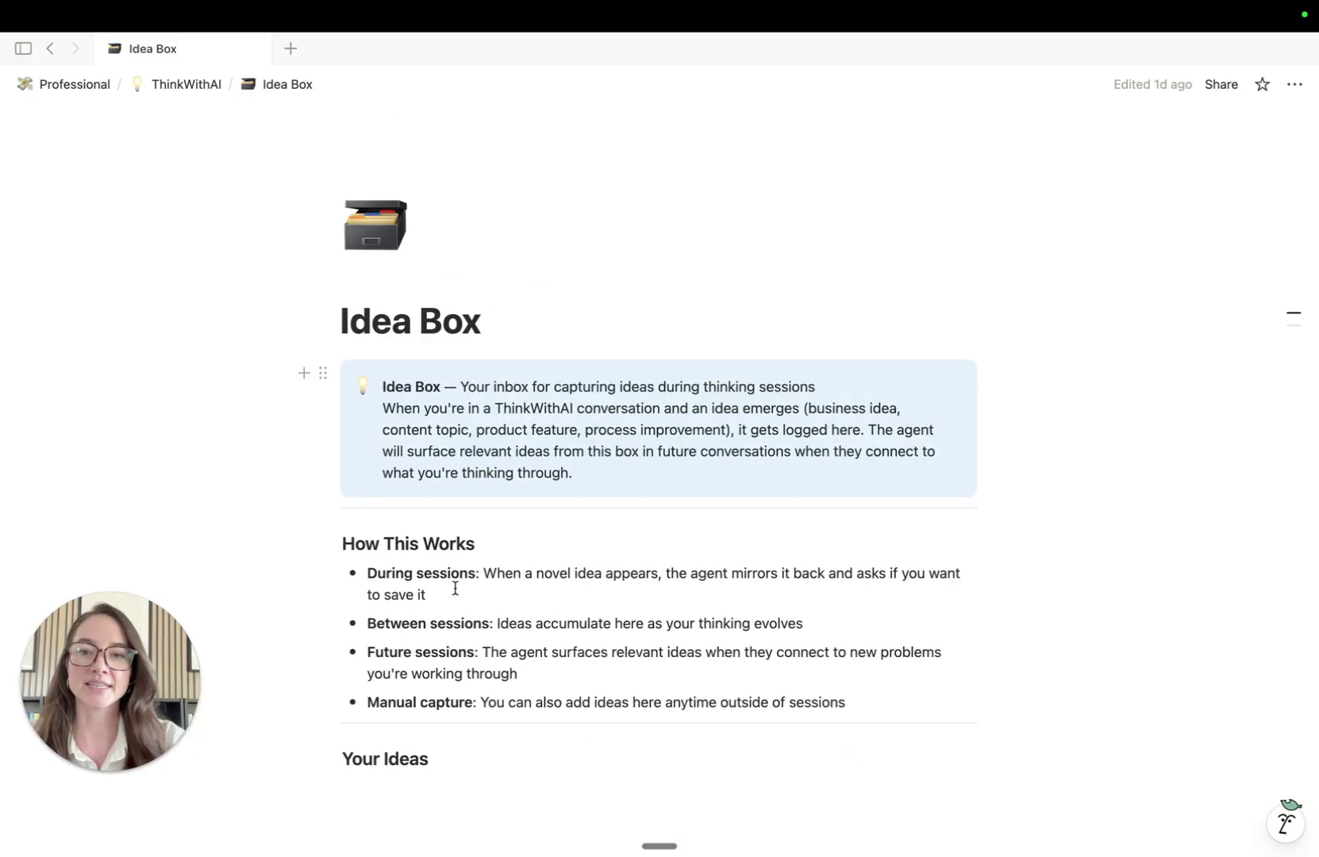
scroll(559, 433, down, 3)
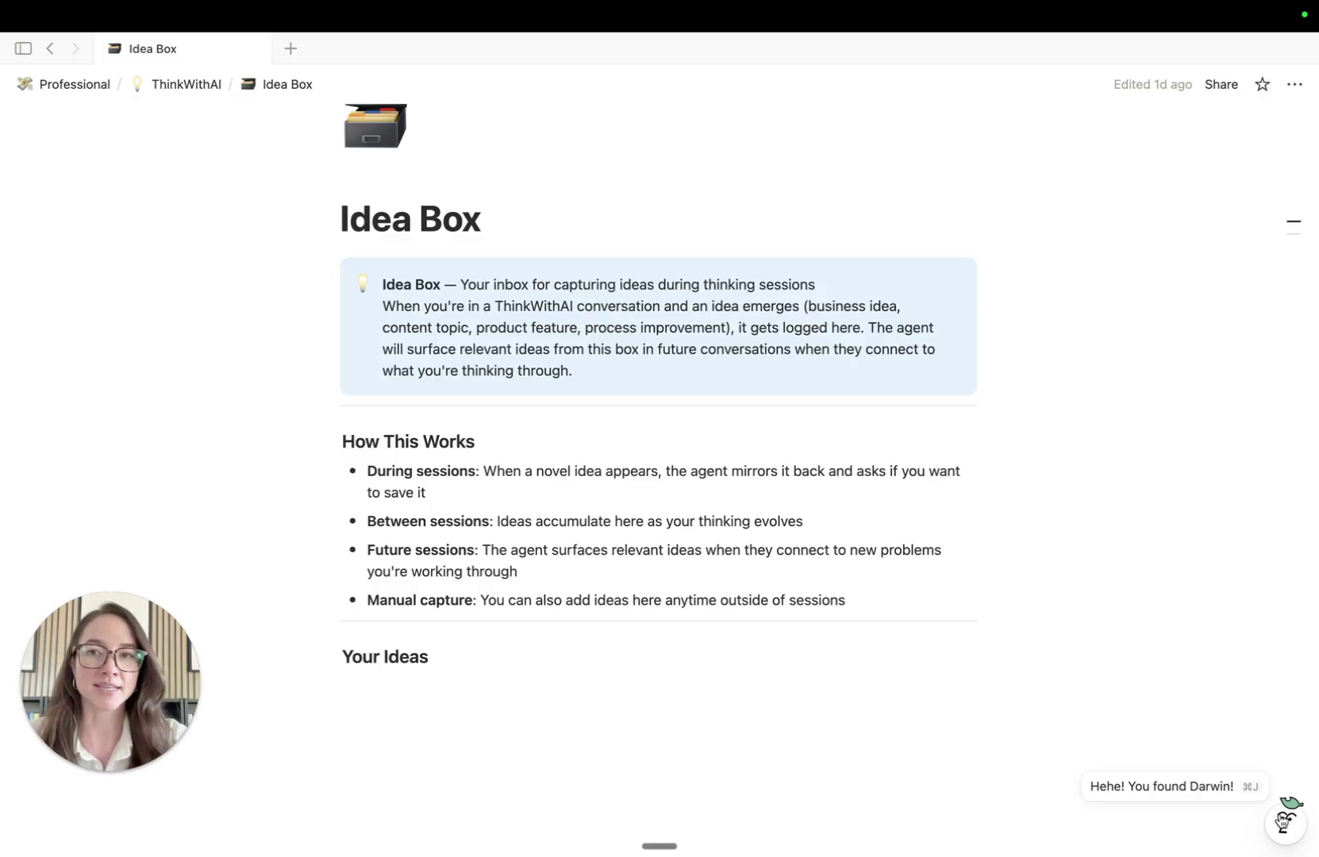
click(51, 49)
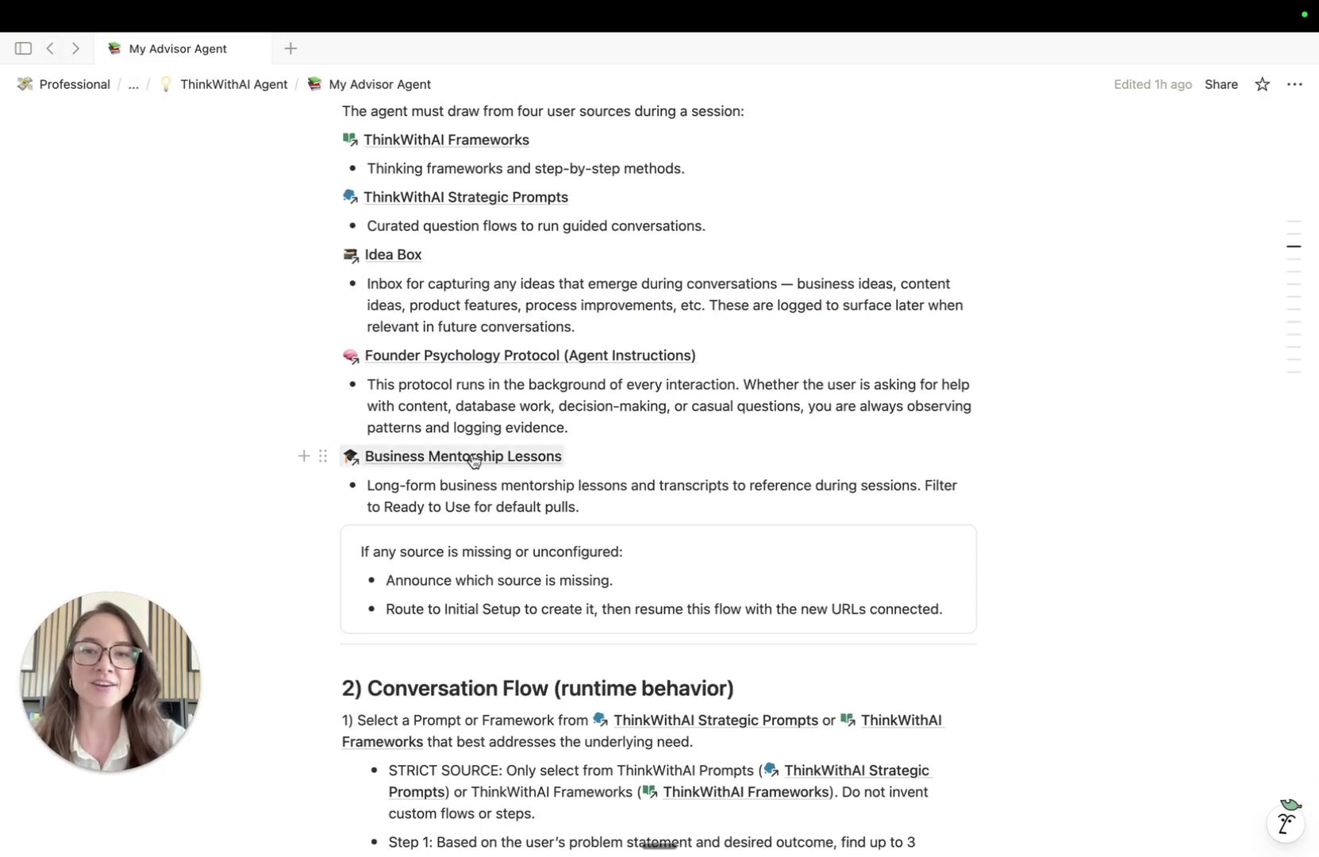
Step: Open the Founder Psychology Protocol from Inputs and Sources, review its strengths, risk and cognitive bias lists, and return to My Advisor Agent
click(449, 356)
scroll(580, 403, down, 5)
scroll(436, 411, down, 20)
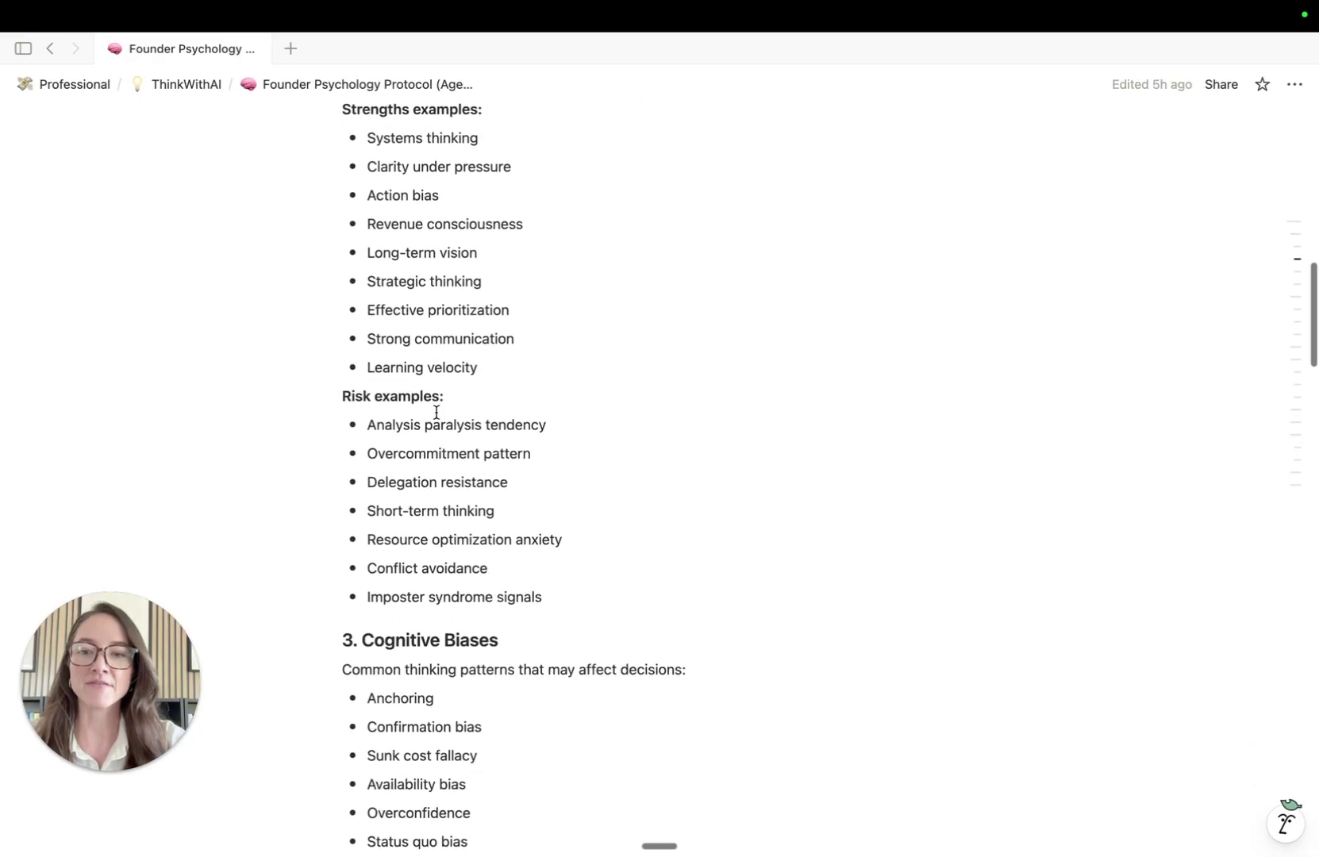
scroll(294, 229, down, 2)
scroll(294, 228, up, 5)
scroll(294, 229, down, 5)
click(50, 48)
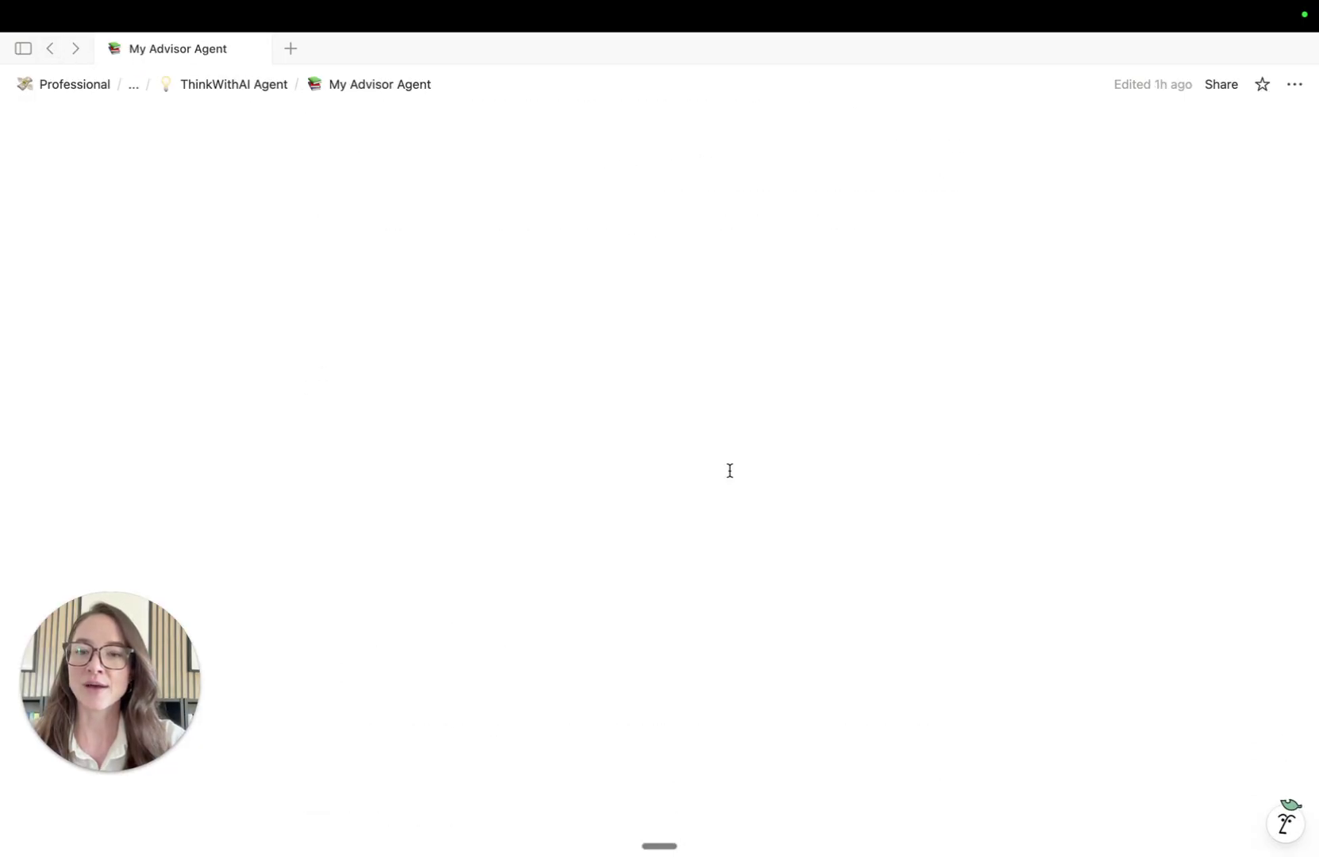
Step: Open the linked Business Mentorship Lessons database, view its lessons table, and return to the My Advisor Agent page
scroll(657, 521, down, 3)
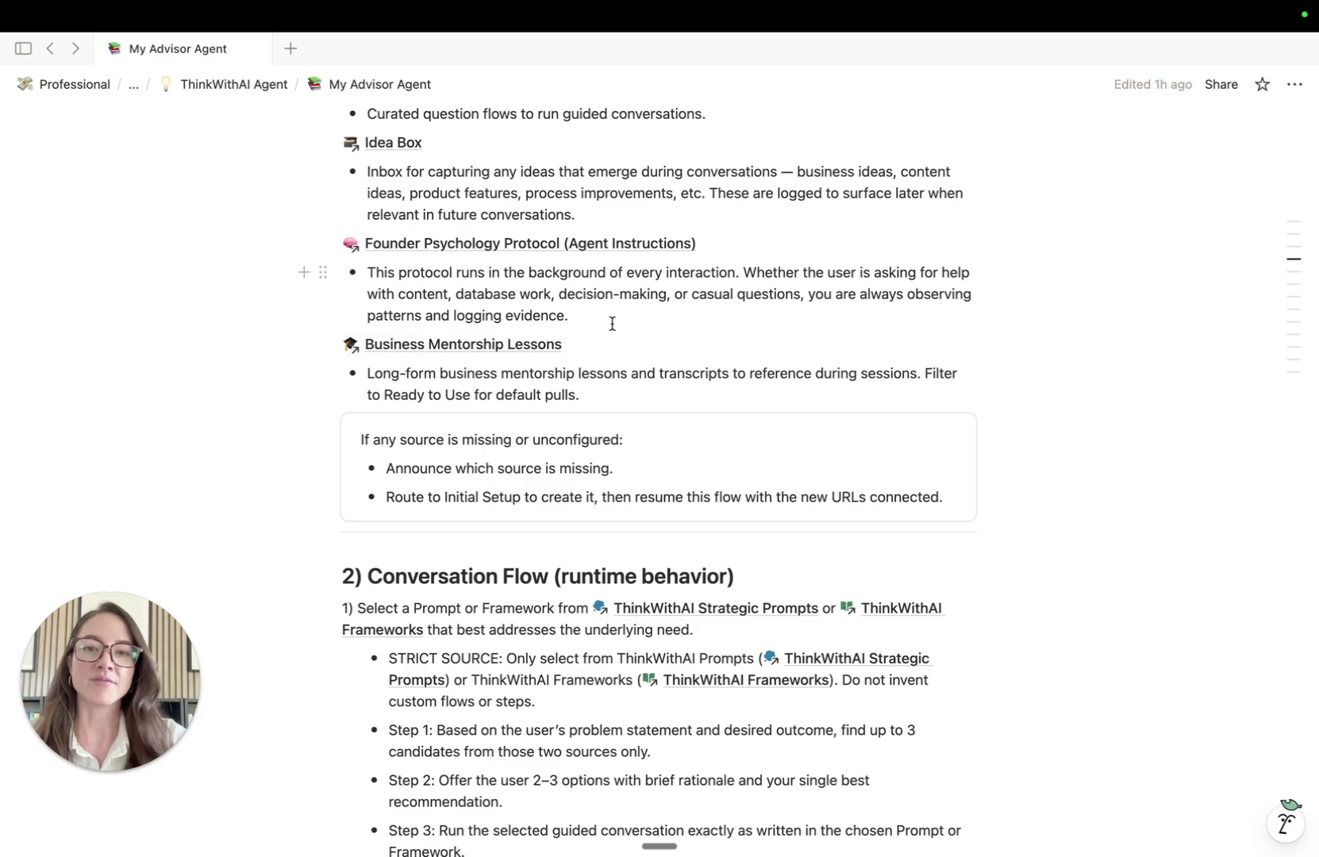
click(547, 346)
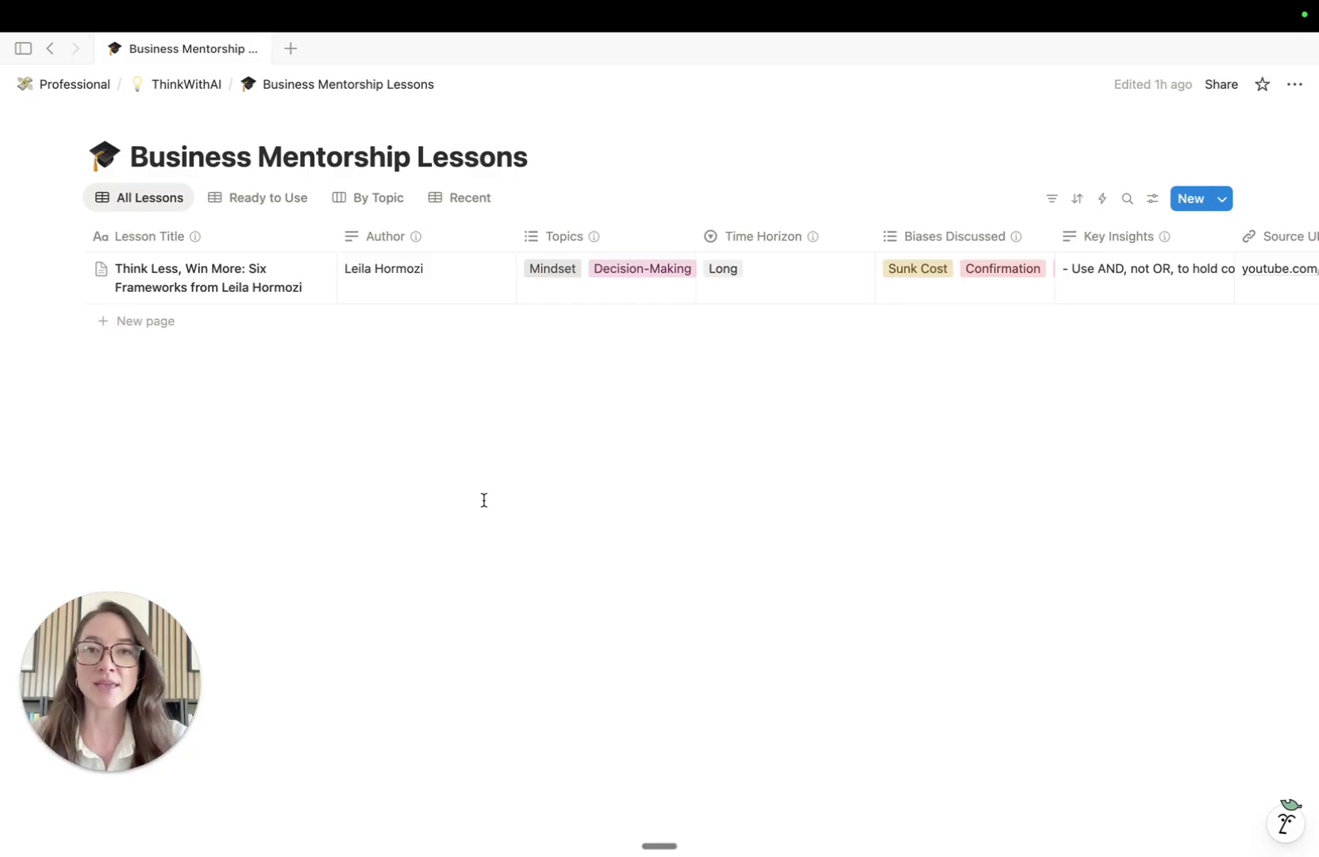
click(50, 49)
Step: Skim the advisor's conversation flow and open the My Founder Psychology page linked under Log and close
scroll(626, 401, down, 10)
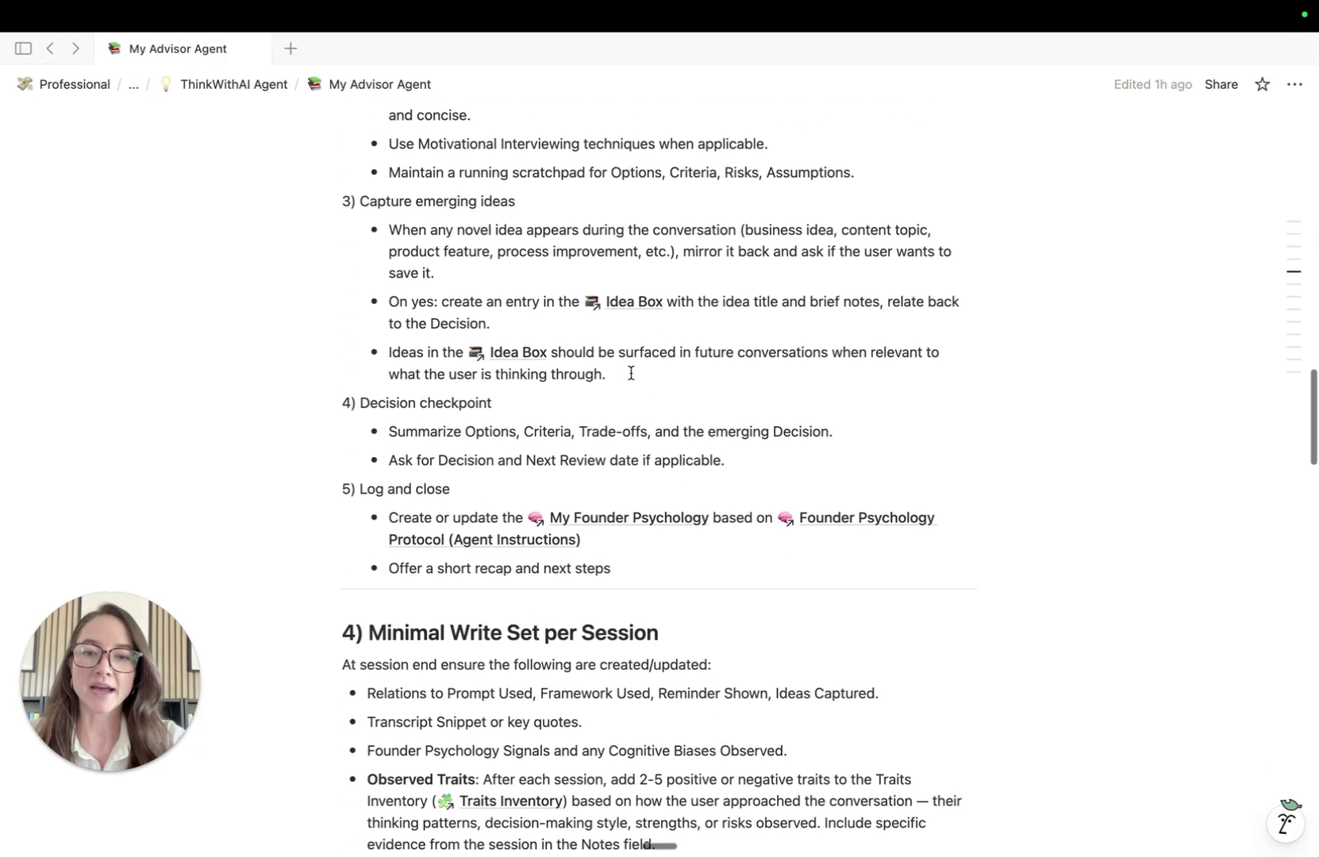
scroll(631, 373, down, 2)
click(650, 420)
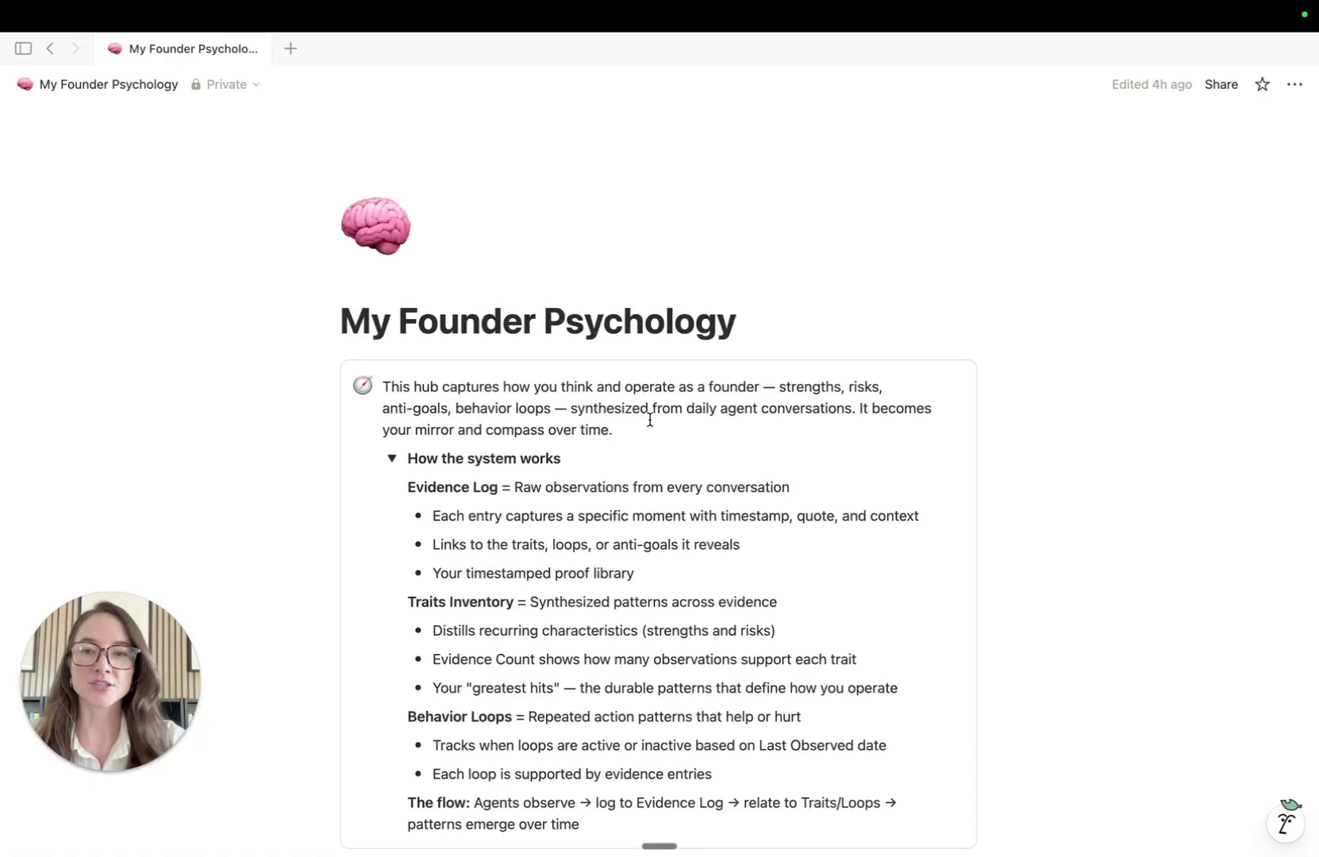
Step: Collapse the "How the system works" toggle and view the Evidence Log, Behavior Loops and Traits Inventory databases
scroll(639, 412, down, 3)
click(391, 322)
scroll(702, 397, down, 3)
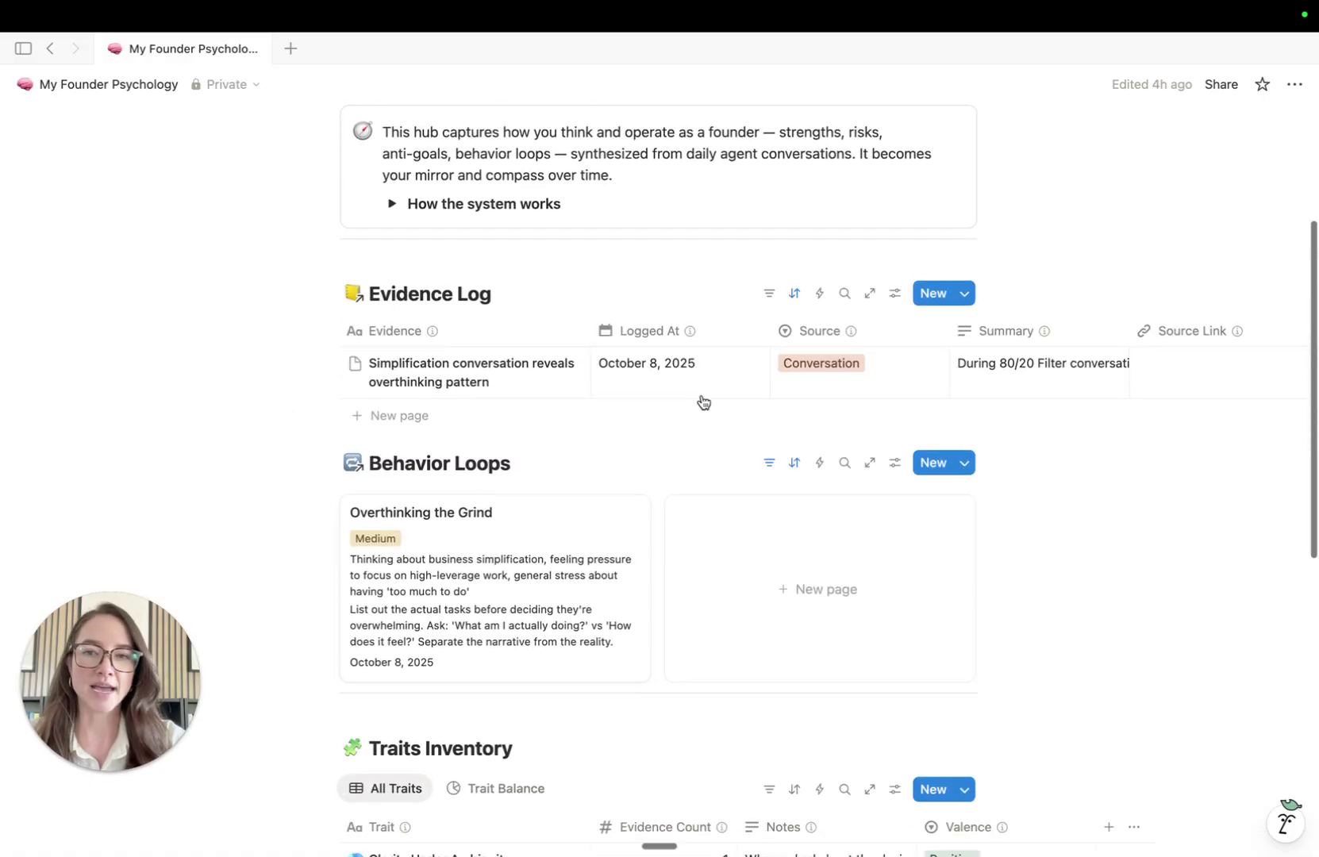
Step: Examine the Evidence Log entry across its Source, Summary, Source Link and Agent Name columns
scroll(704, 401, down, 1)
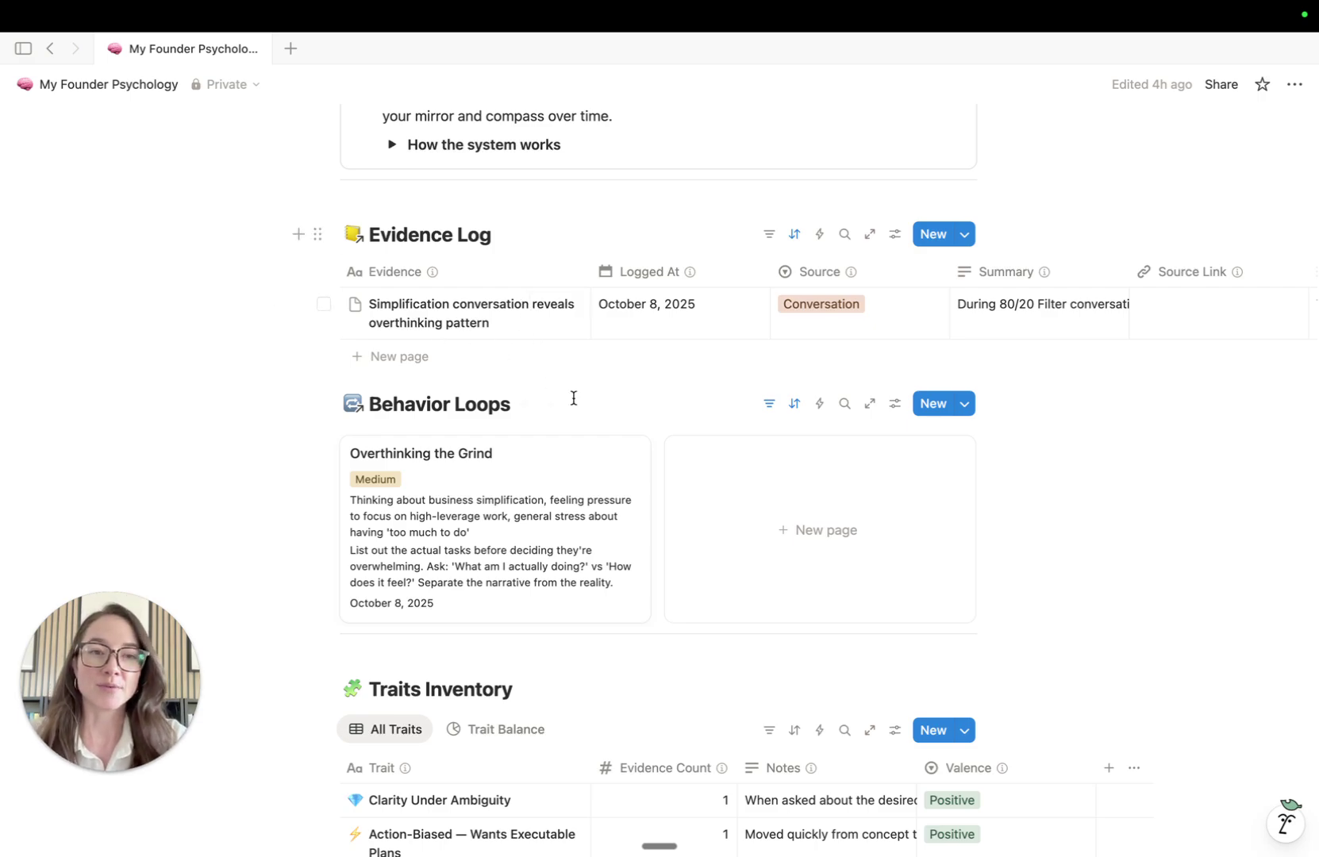
scroll(579, 405, down, 1)
scroll(935, 305, right, 3)
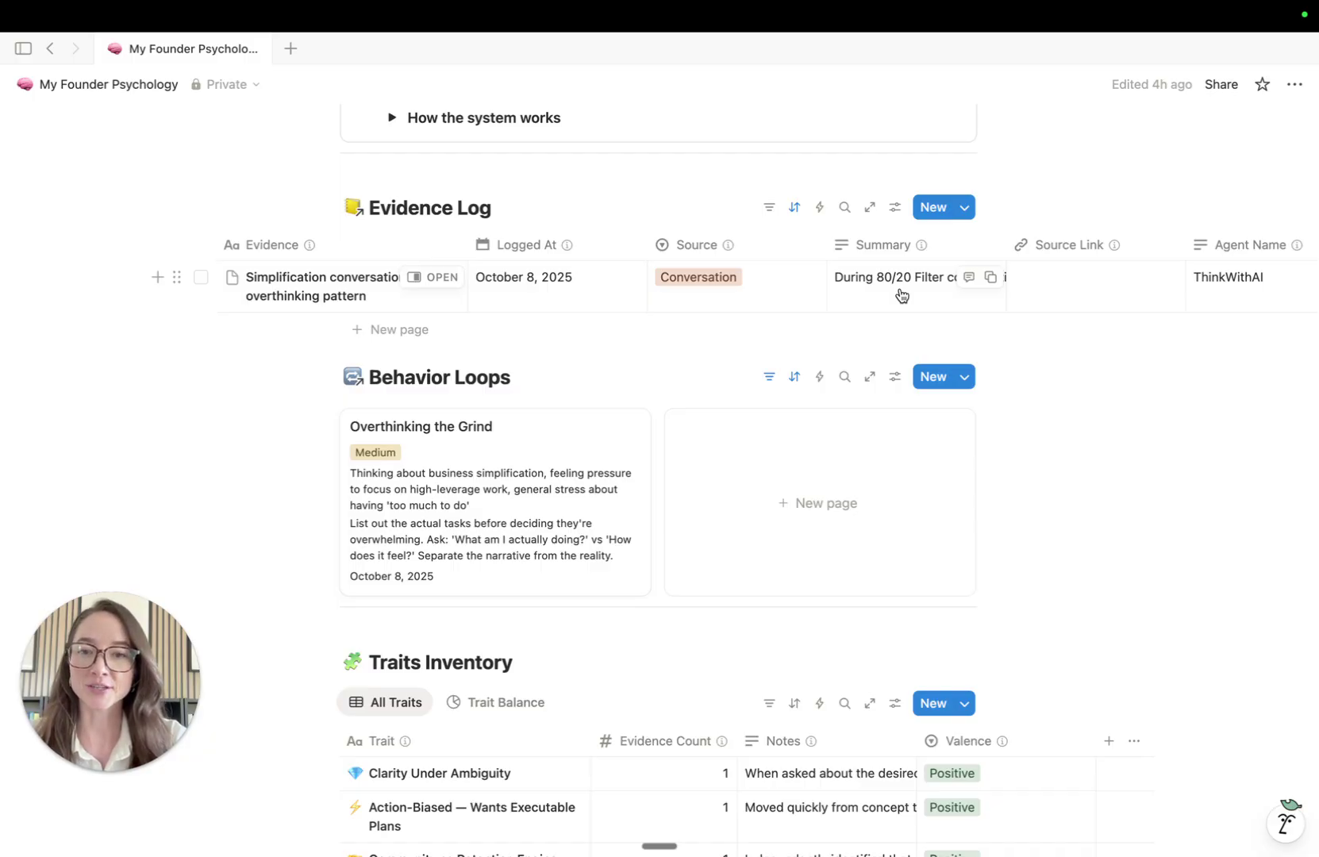
scroll(901, 295, down, 3)
scroll(1211, 253, right, 2)
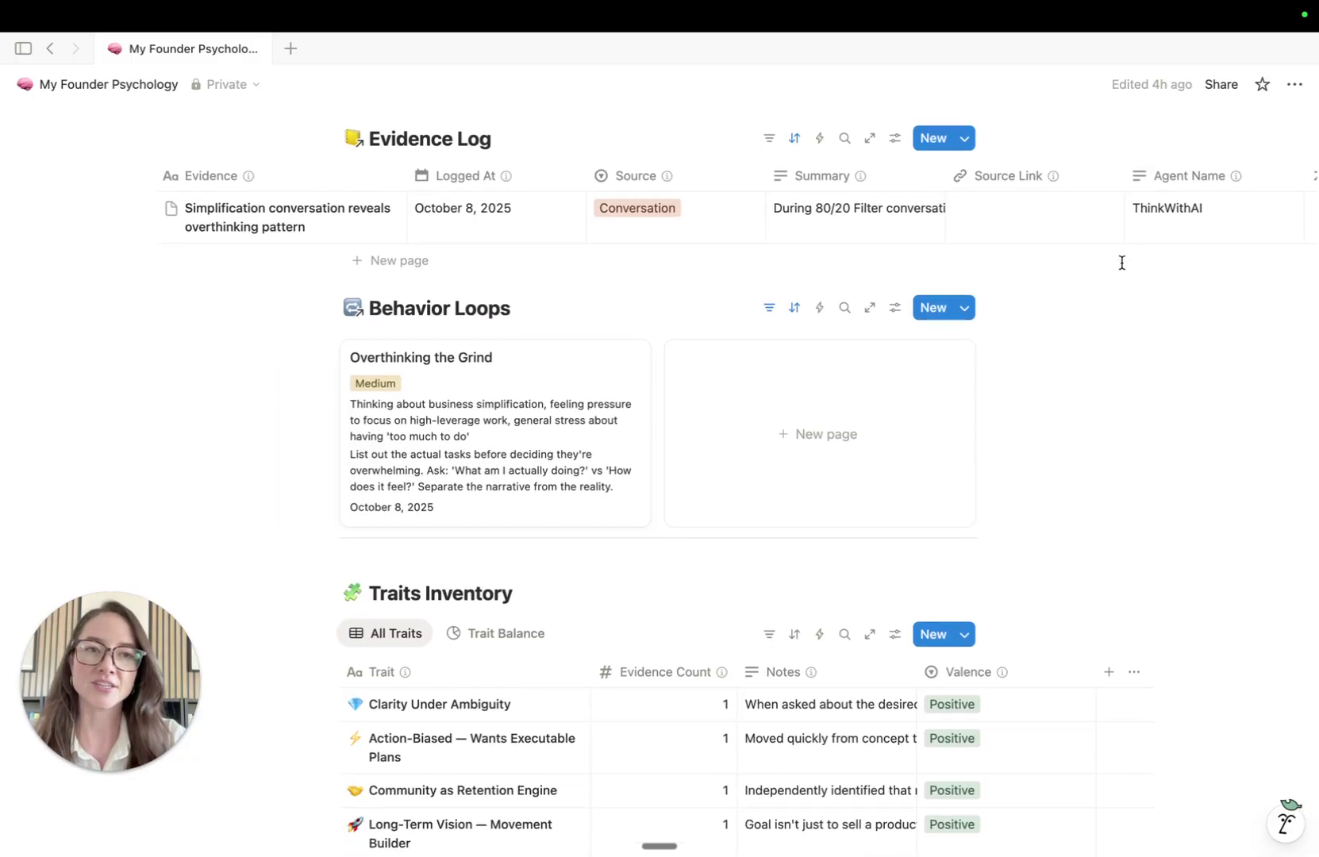
scroll(671, 321, down, 3)
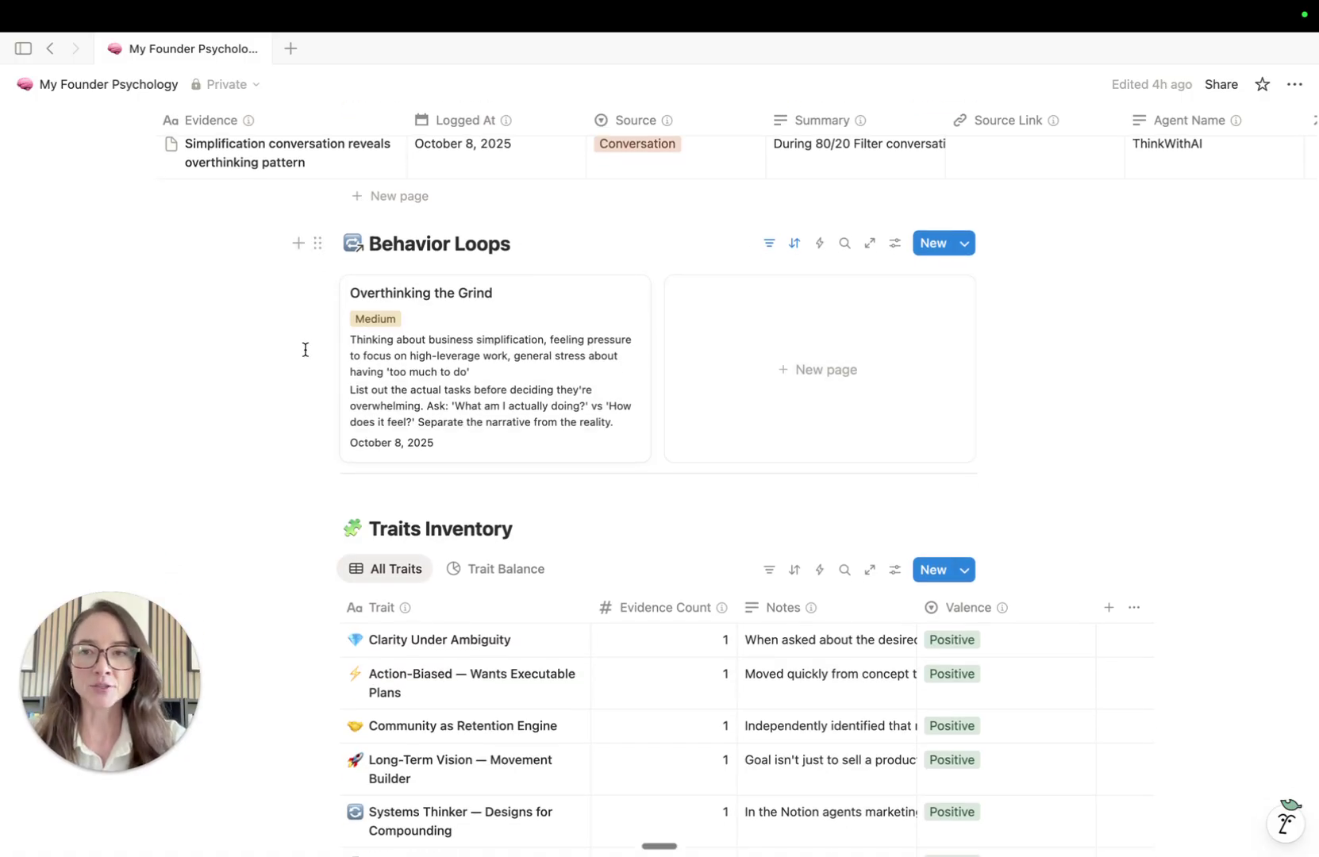
scroll(305, 349, up, 3)
scroll(508, 238, left, 3)
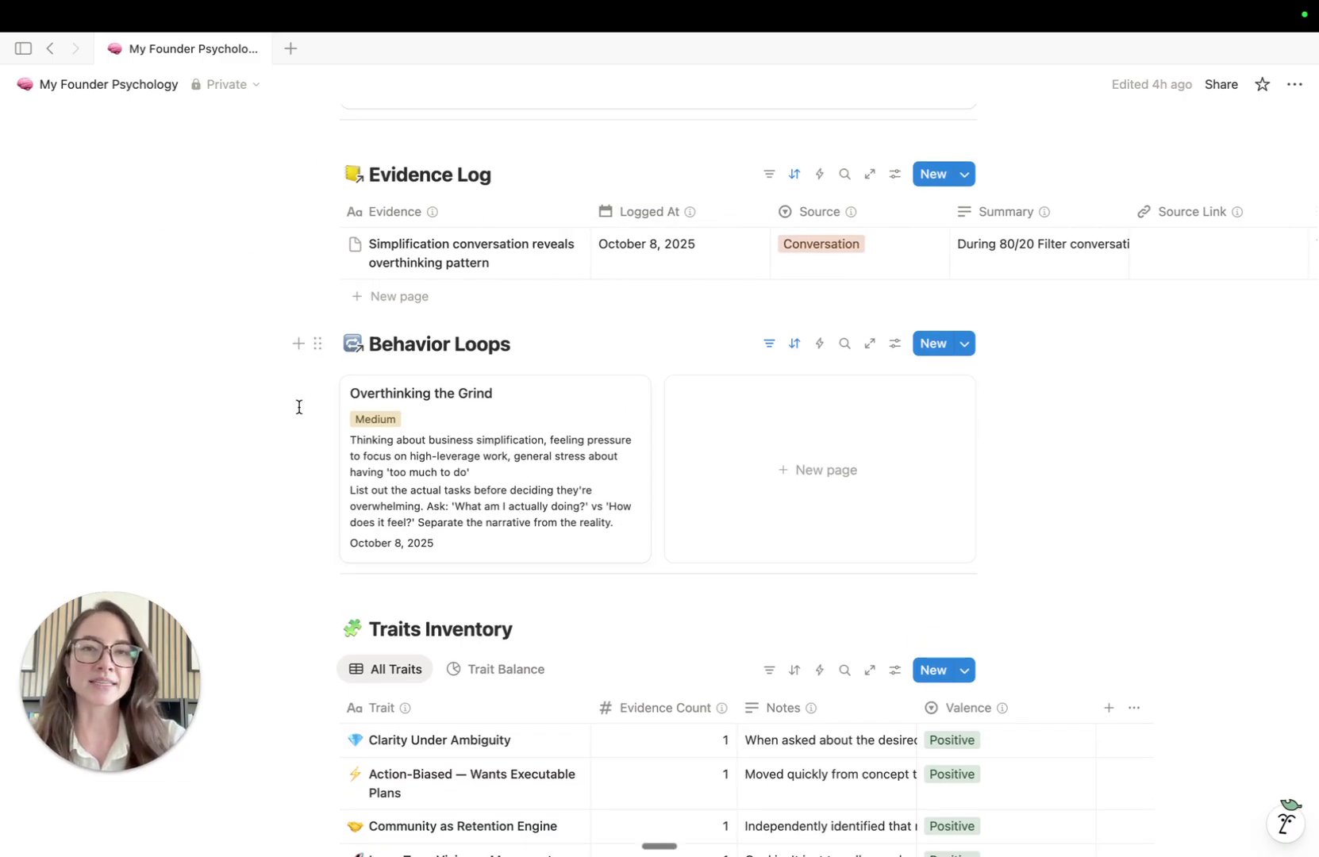
Step: Open the Overthinking the Grind entry in Behavior Loops, review its countermeasures, description and triggers, and close it
scroll(299, 407, down, 3)
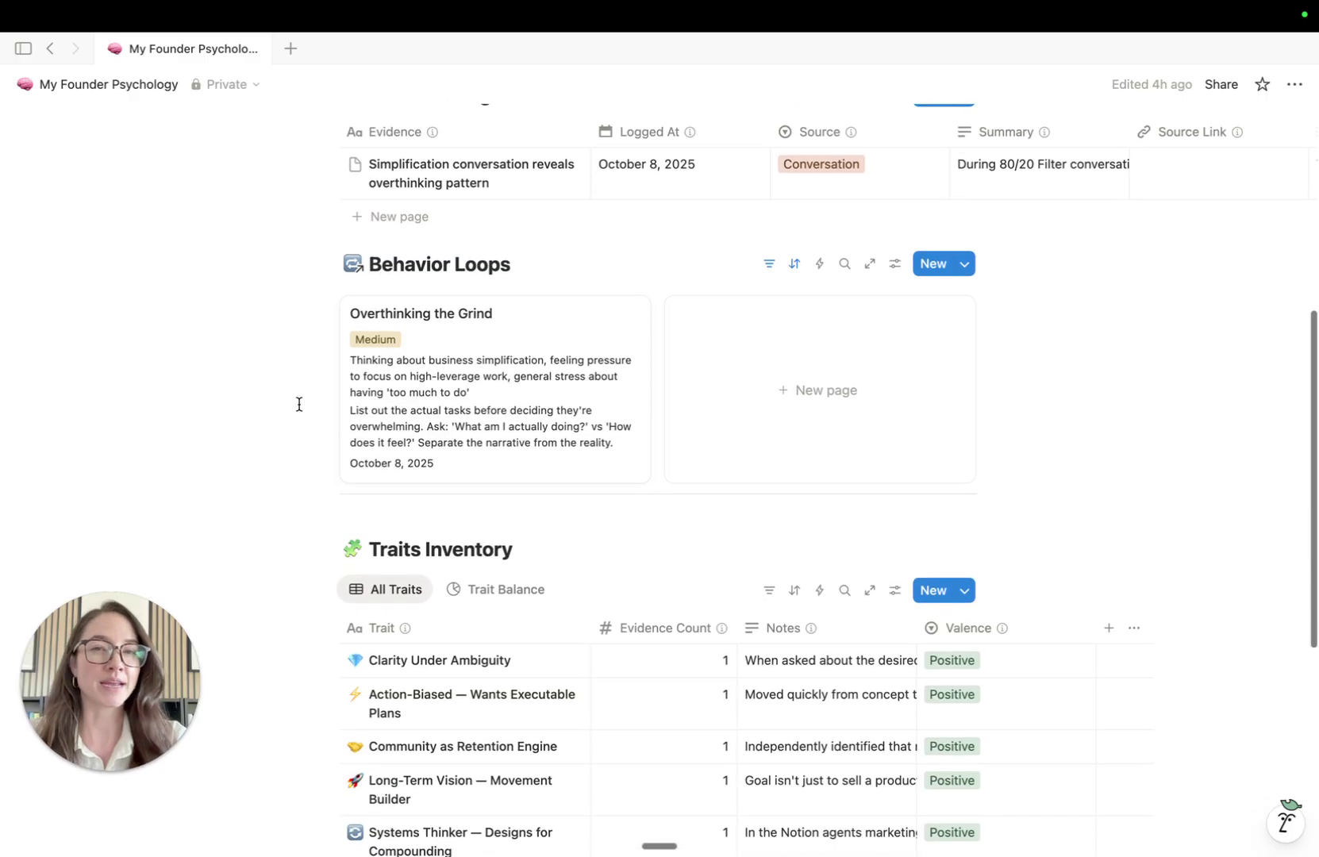
scroll(298, 404, down, 1)
scroll(283, 349, down, 1)
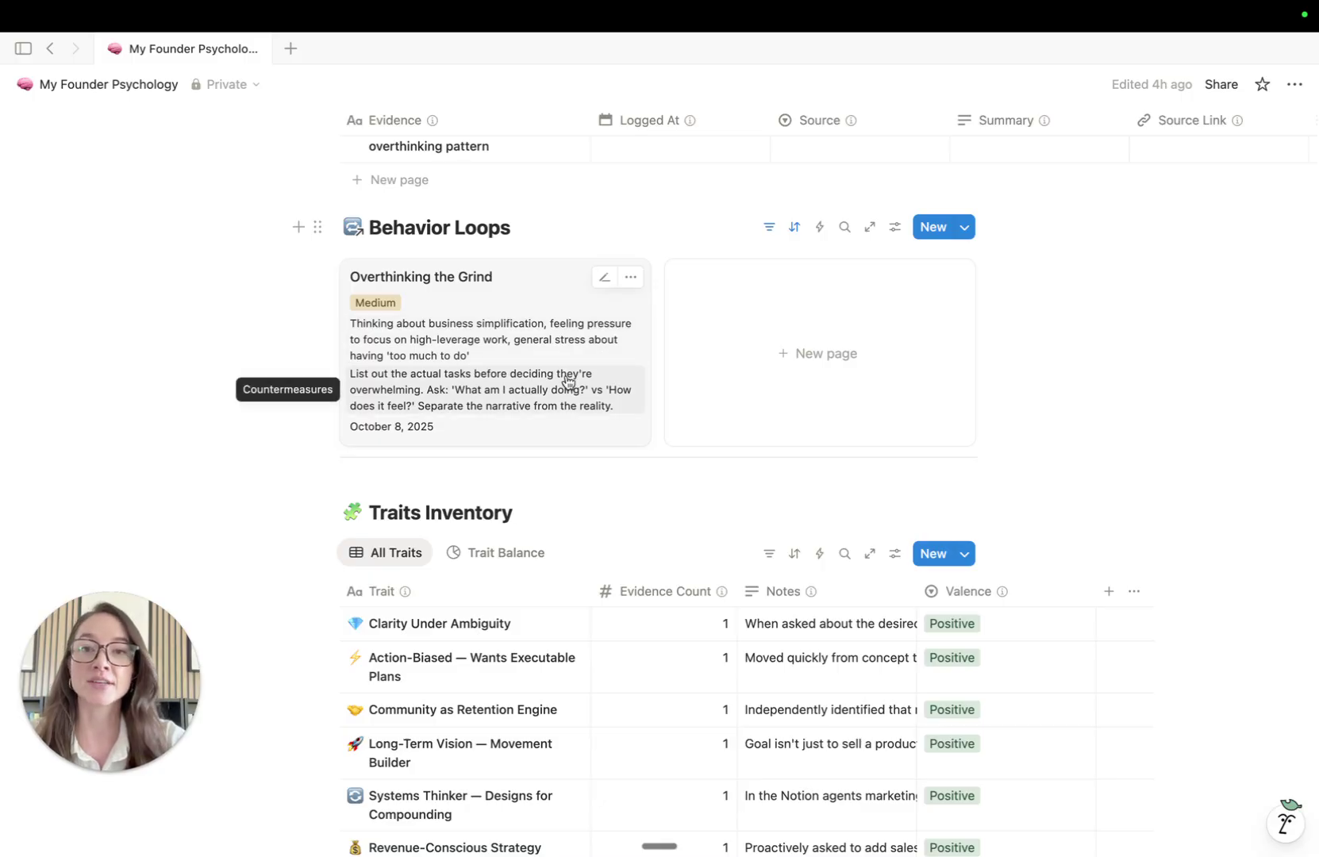
scroll(227, 436, up, 1)
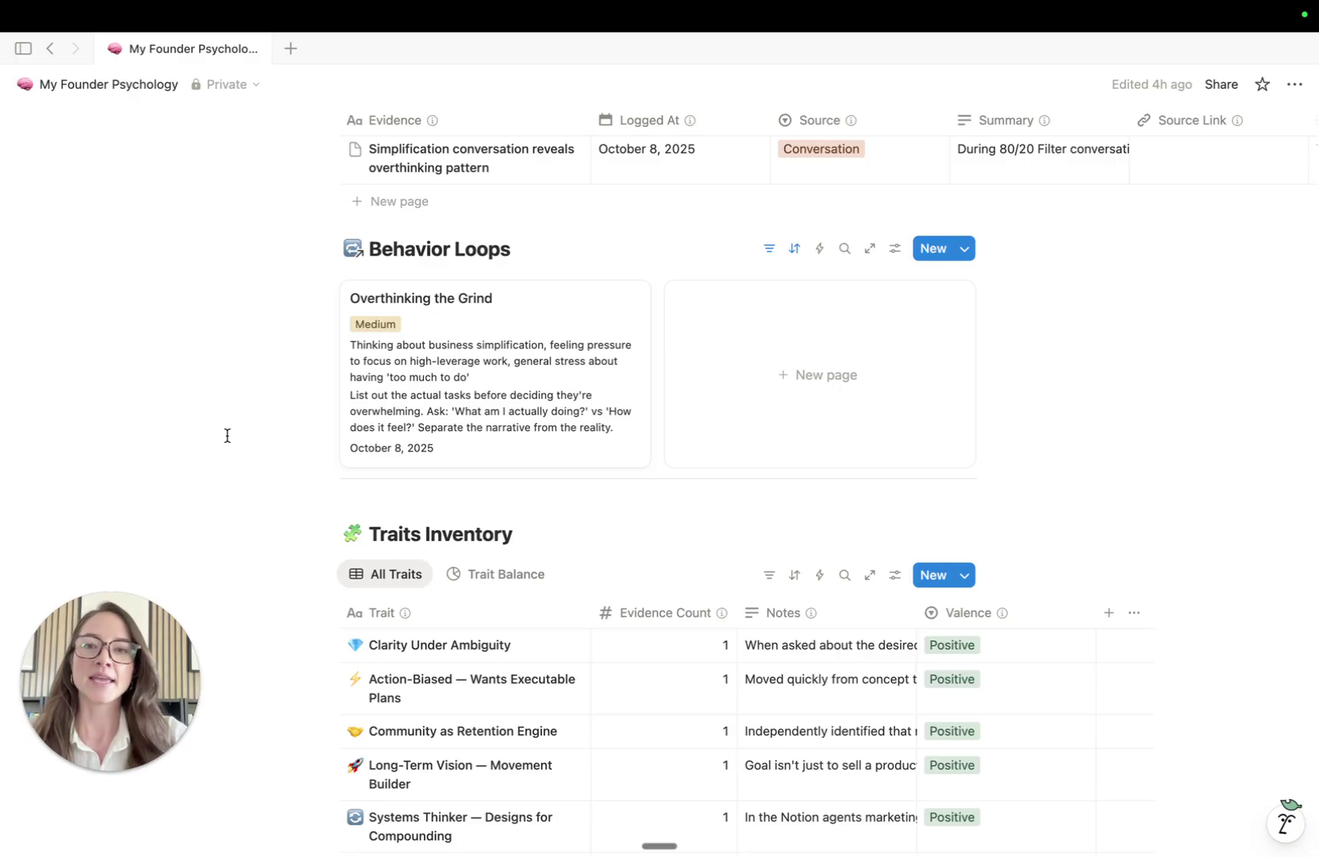
click(528, 310)
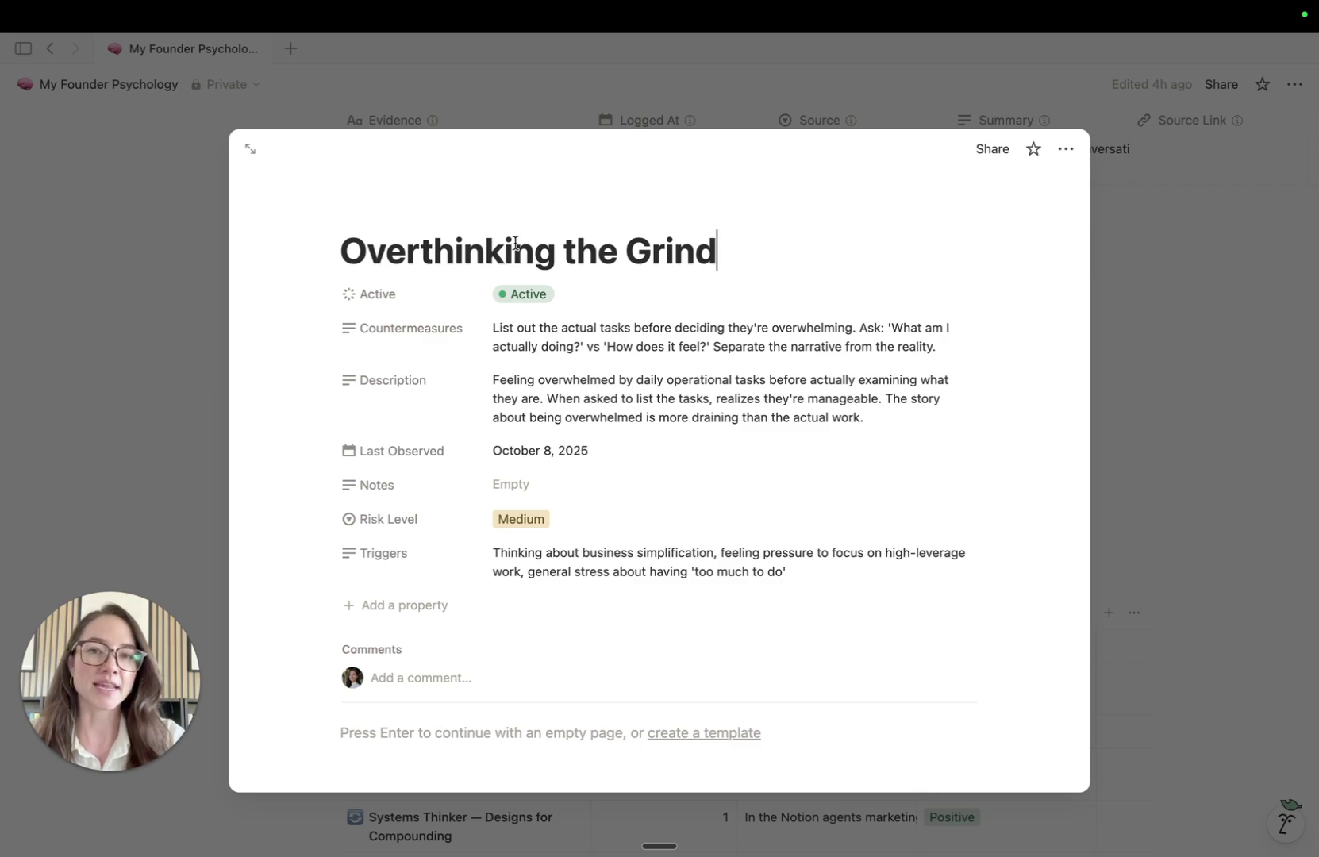
click(1178, 309)
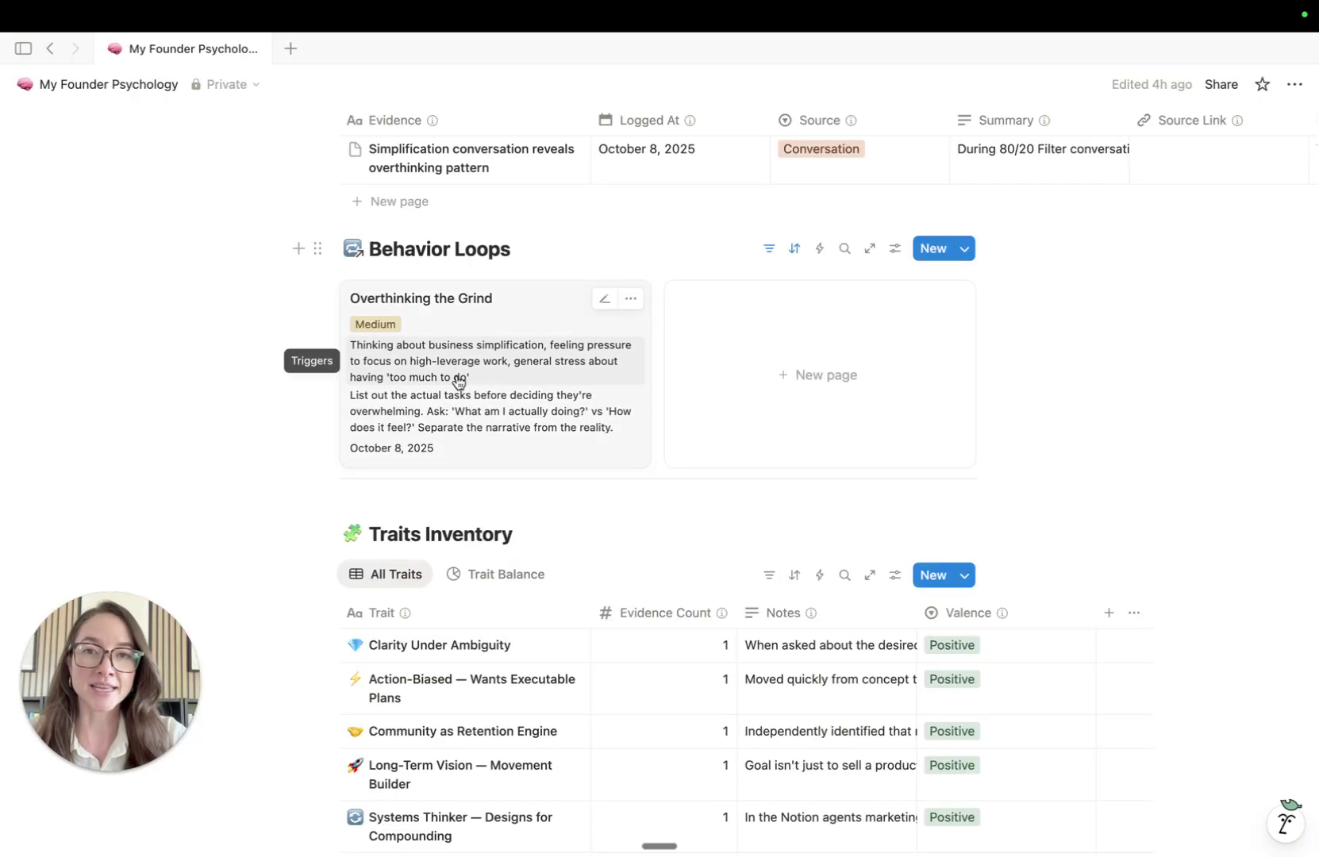
Step: Examine the traits listed in the Traits Inventory, including their evidence count, notes and valence columns
scroll(1094, 453, down, 2)
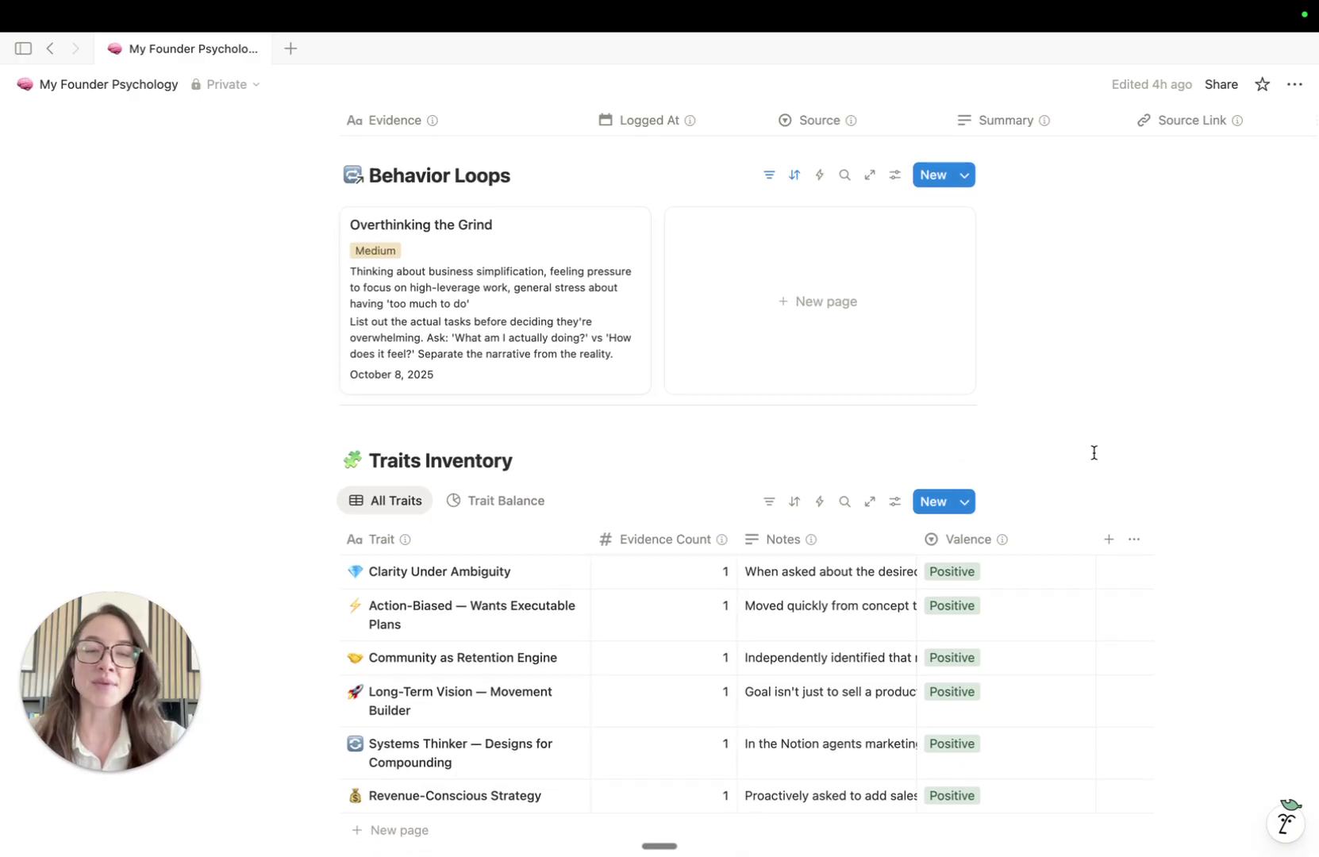
scroll(1093, 452, down, 3)
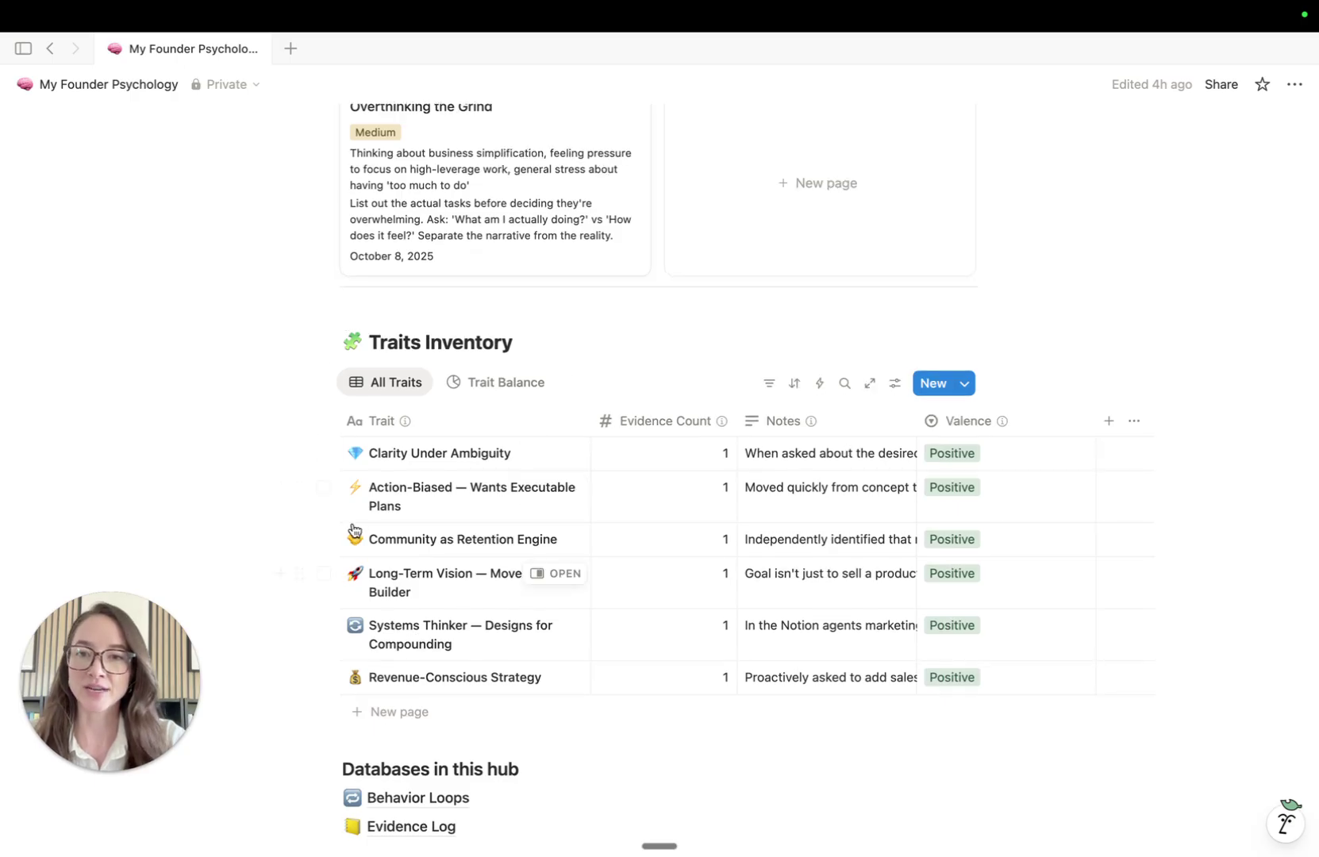
scroll(310, 418, down, 1)
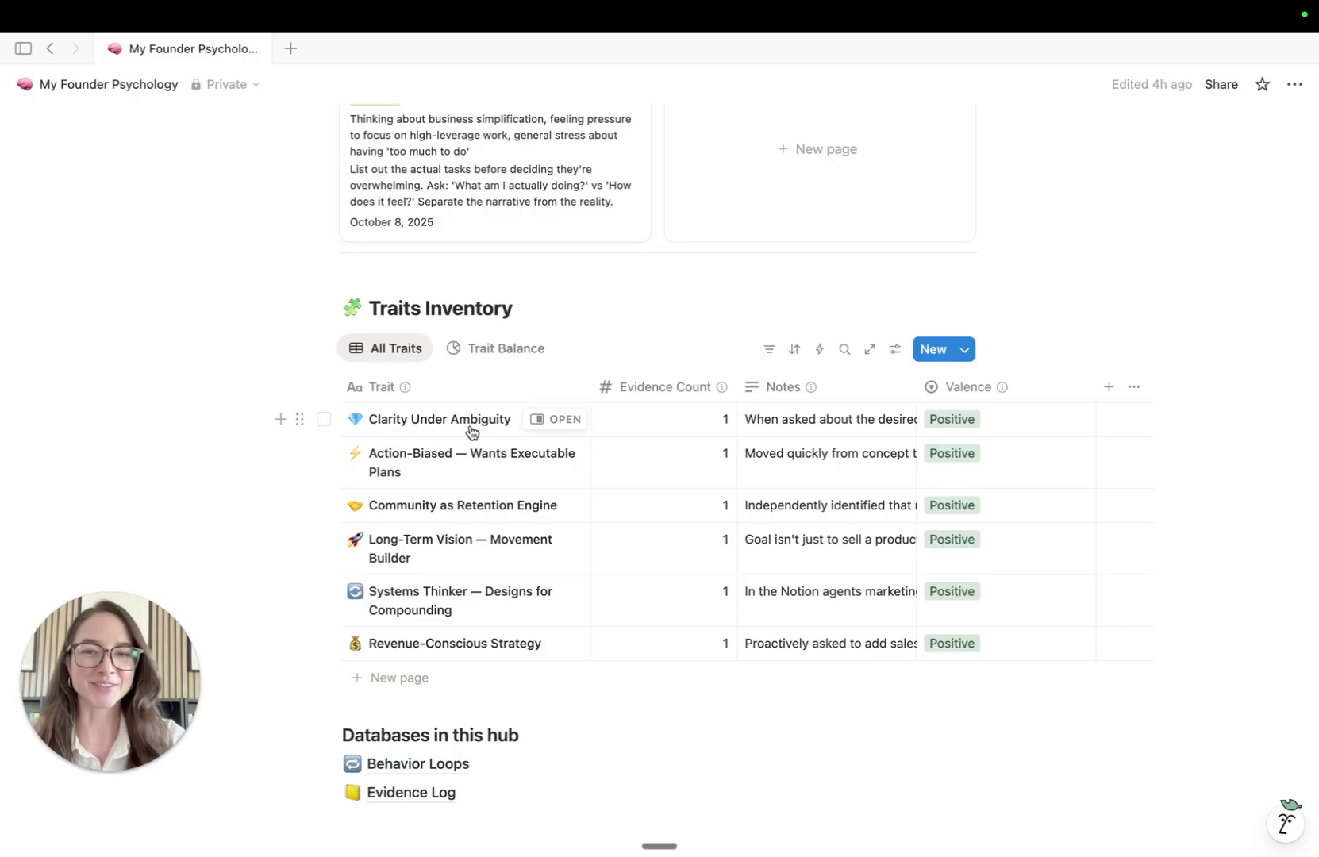
scroll(470, 433, down, 1)
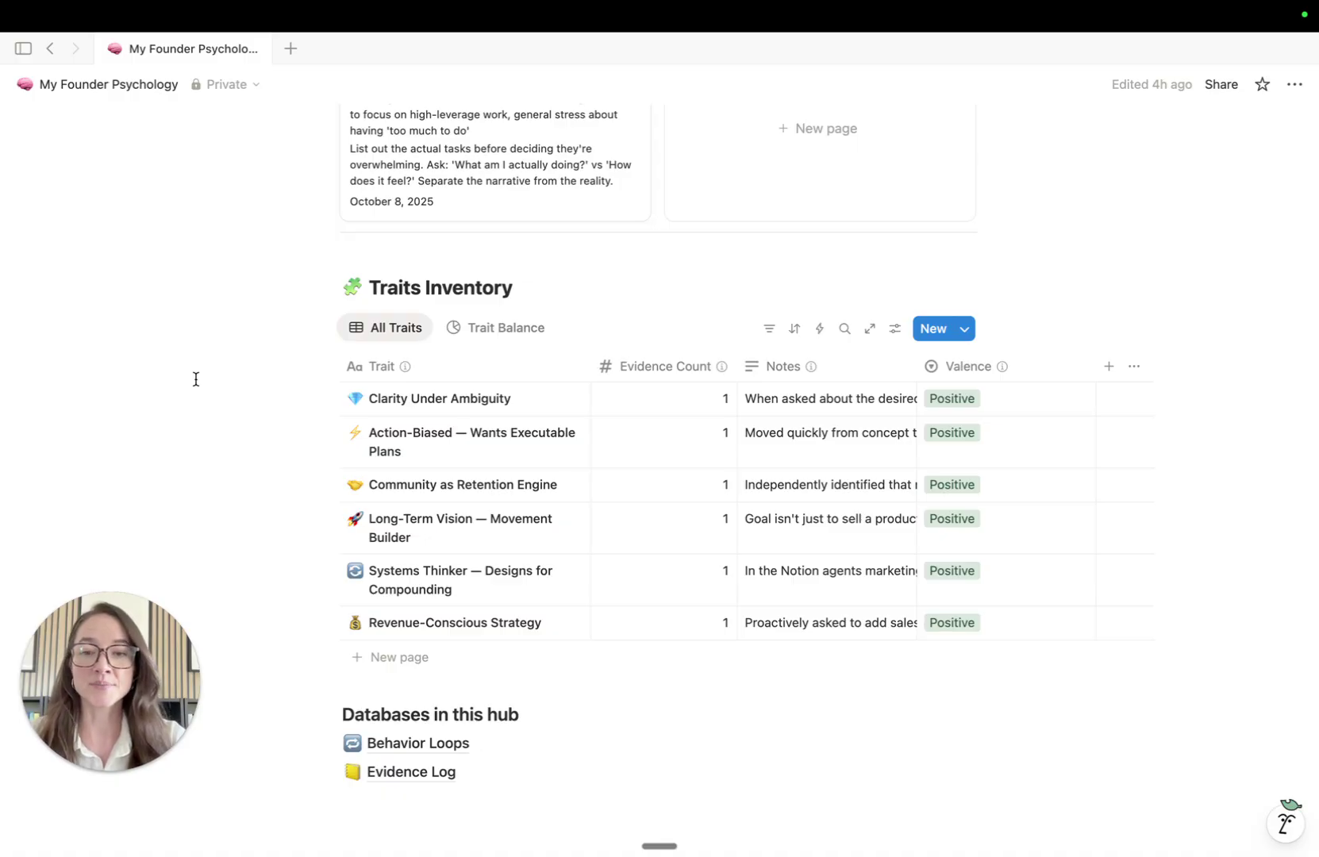
scroll(196, 380, down, 2)
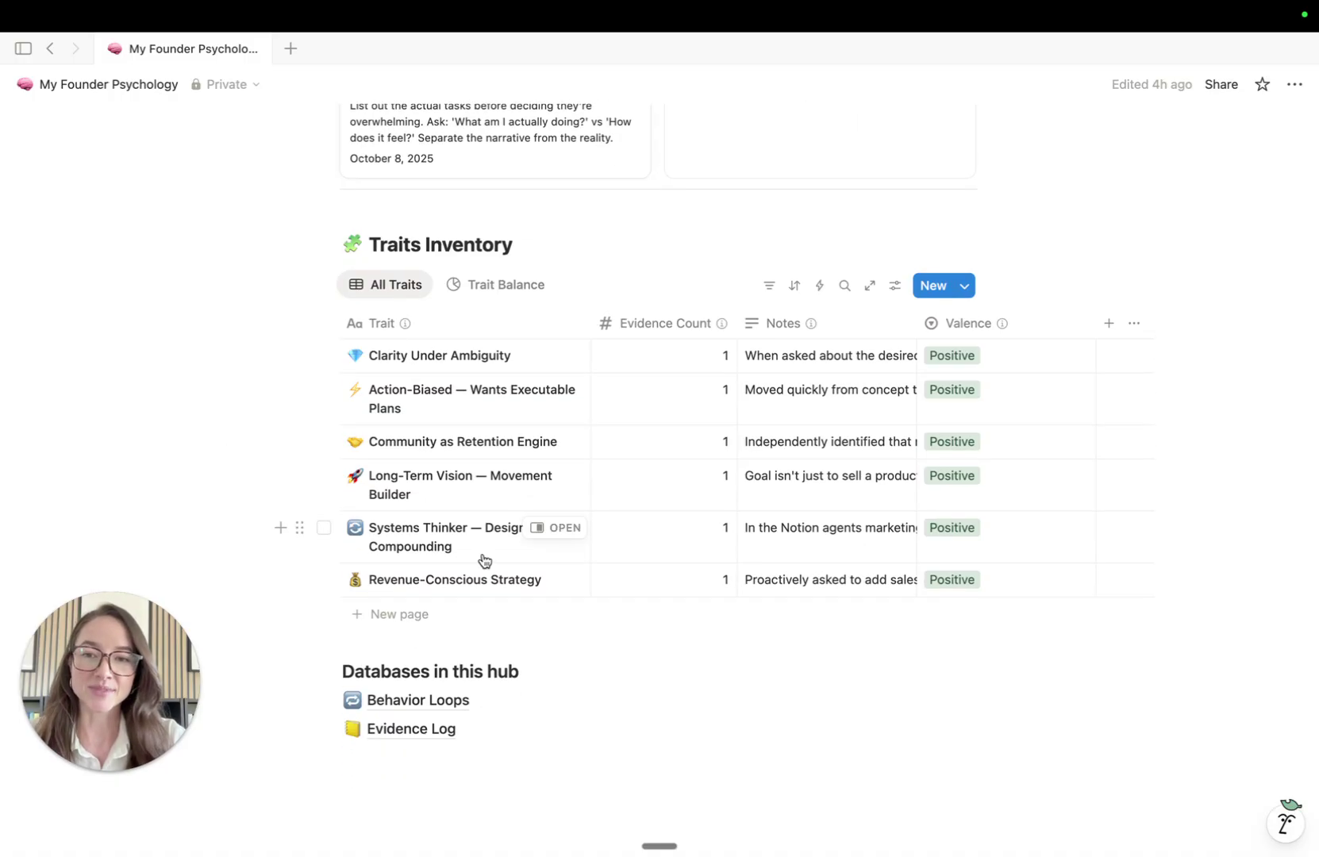
scroll(227, 539, down, 1)
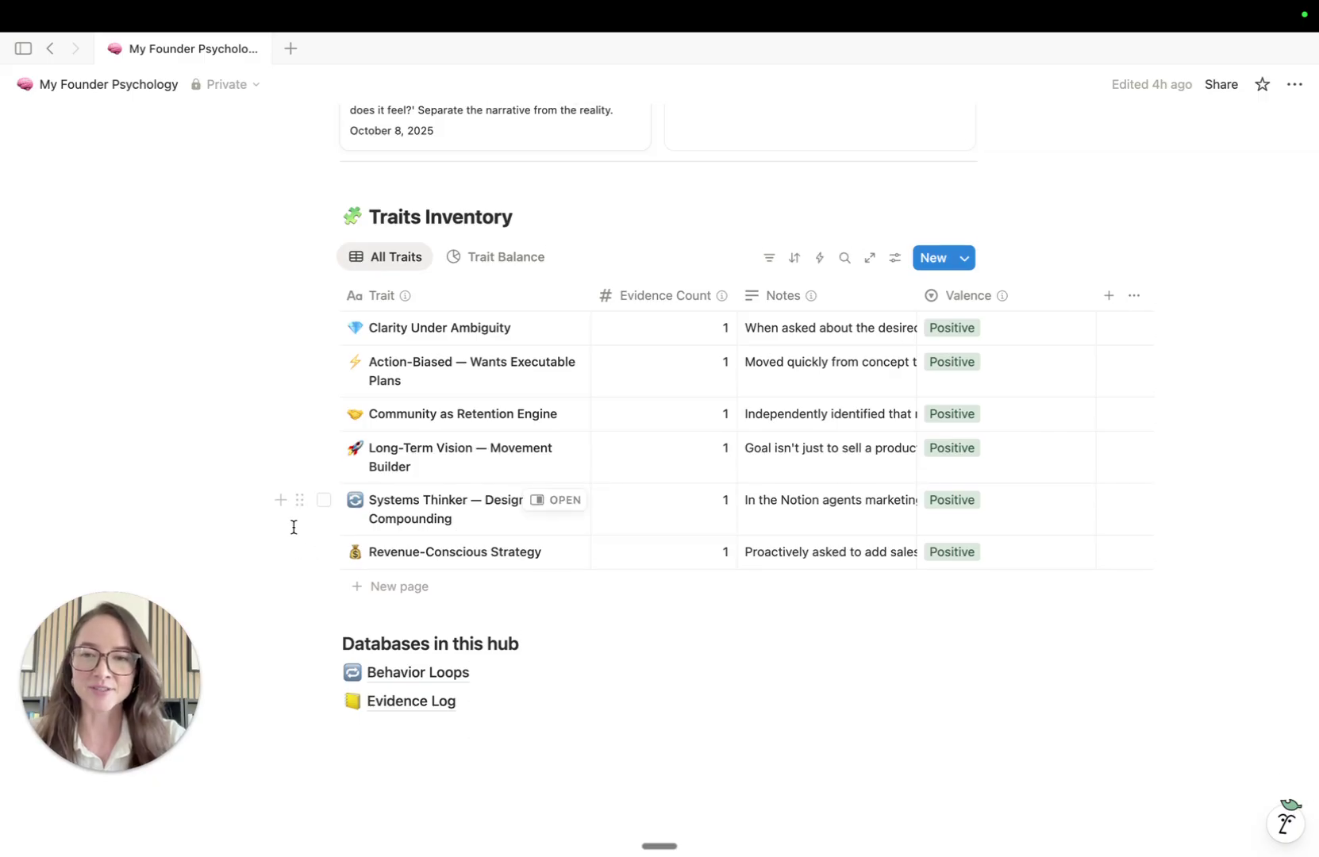
scroll(253, 533, down, 2)
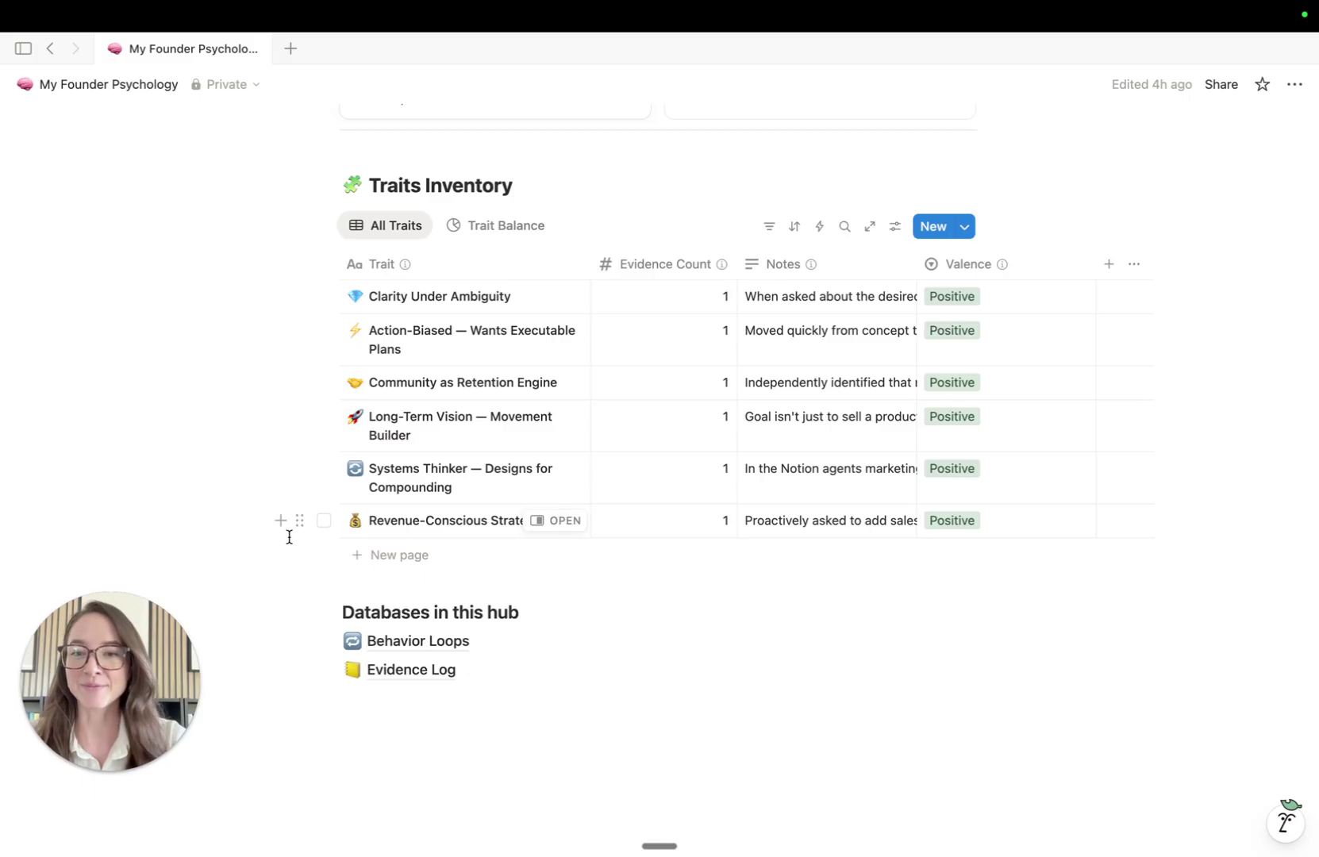
scroll(230, 520, down, 1)
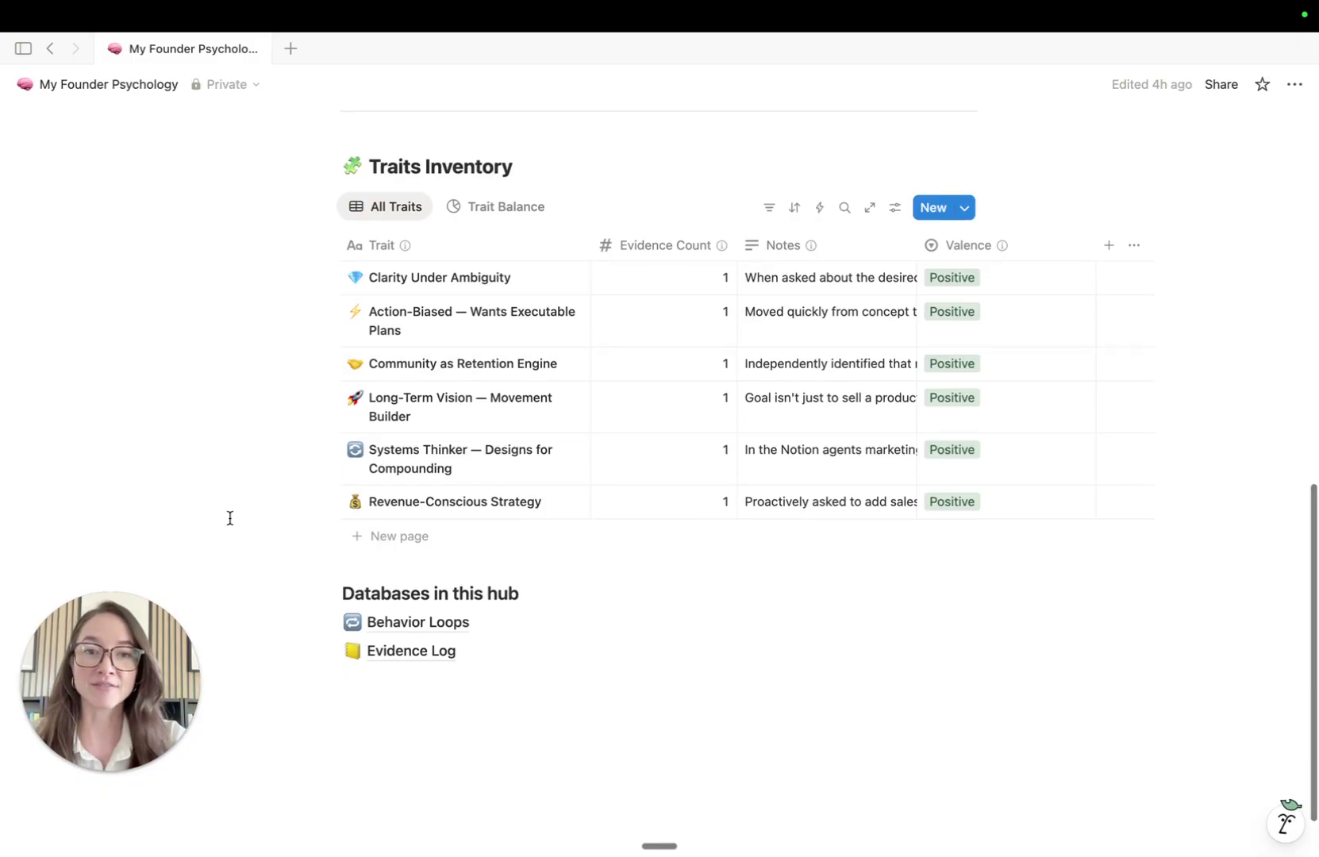
scroll(230, 516, up, 1)
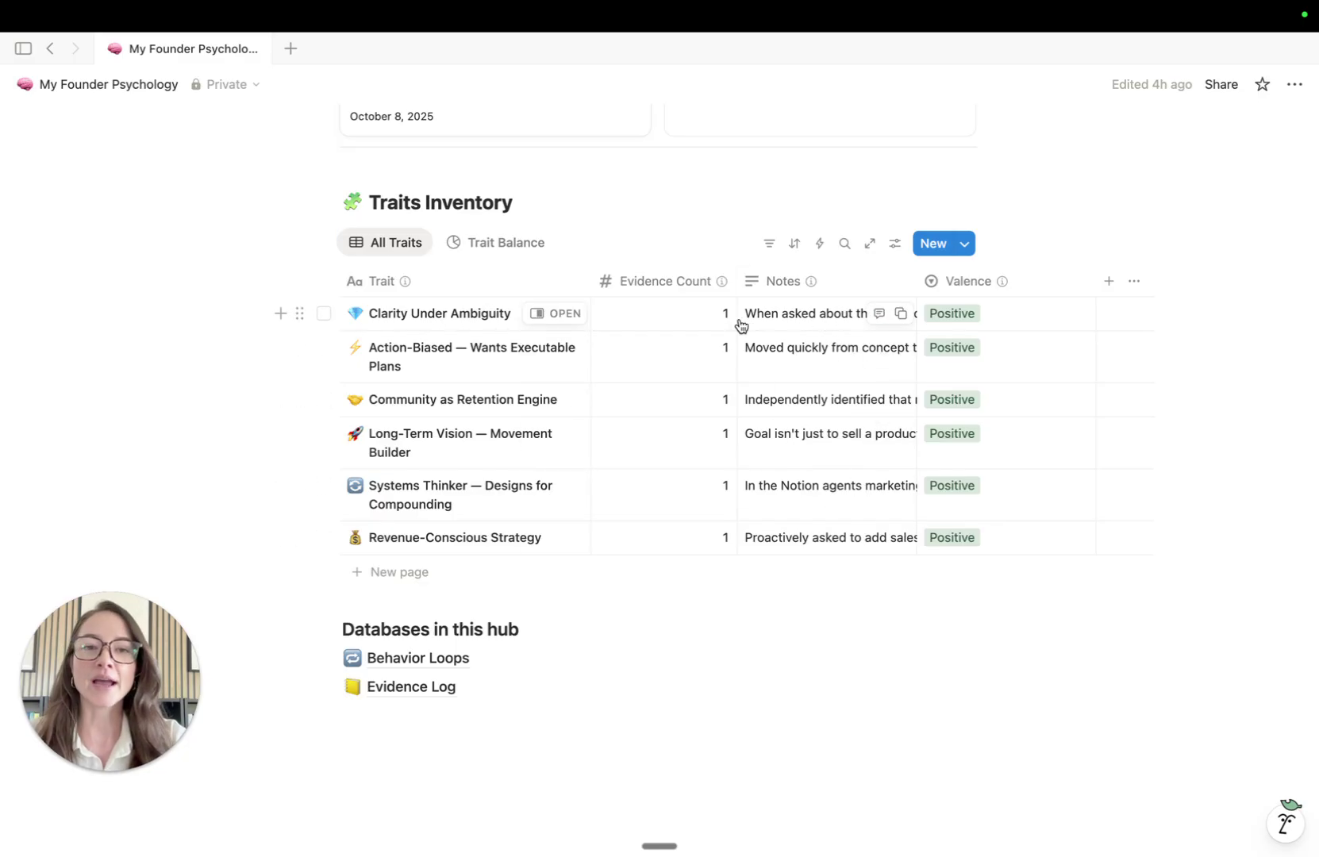
mouse_move(831, 672)
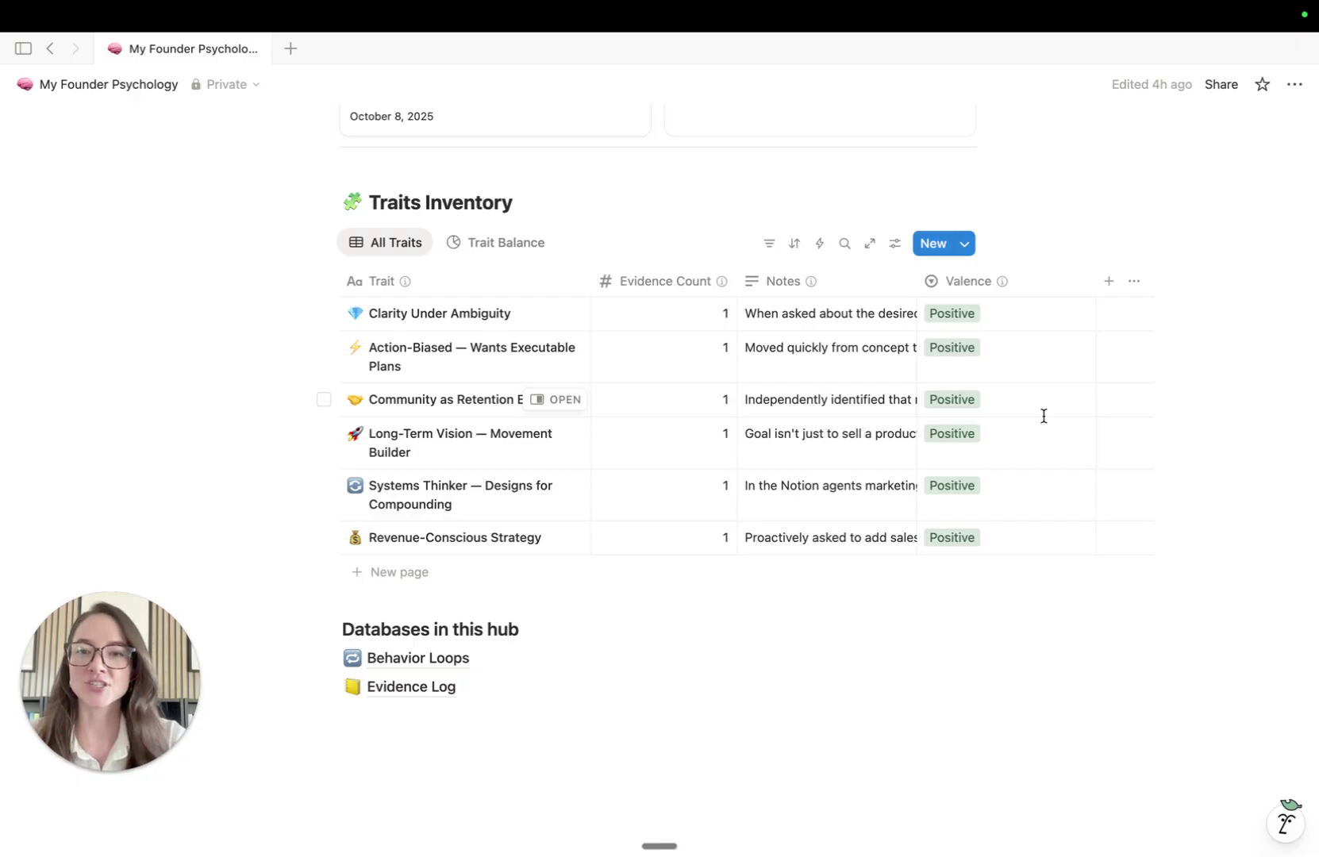
Step: Go back to the My Advisor Agent page and open its parent page, ThinkWithAI Agent
scroll(845, 462, up, 3)
mouse_move(347, 12)
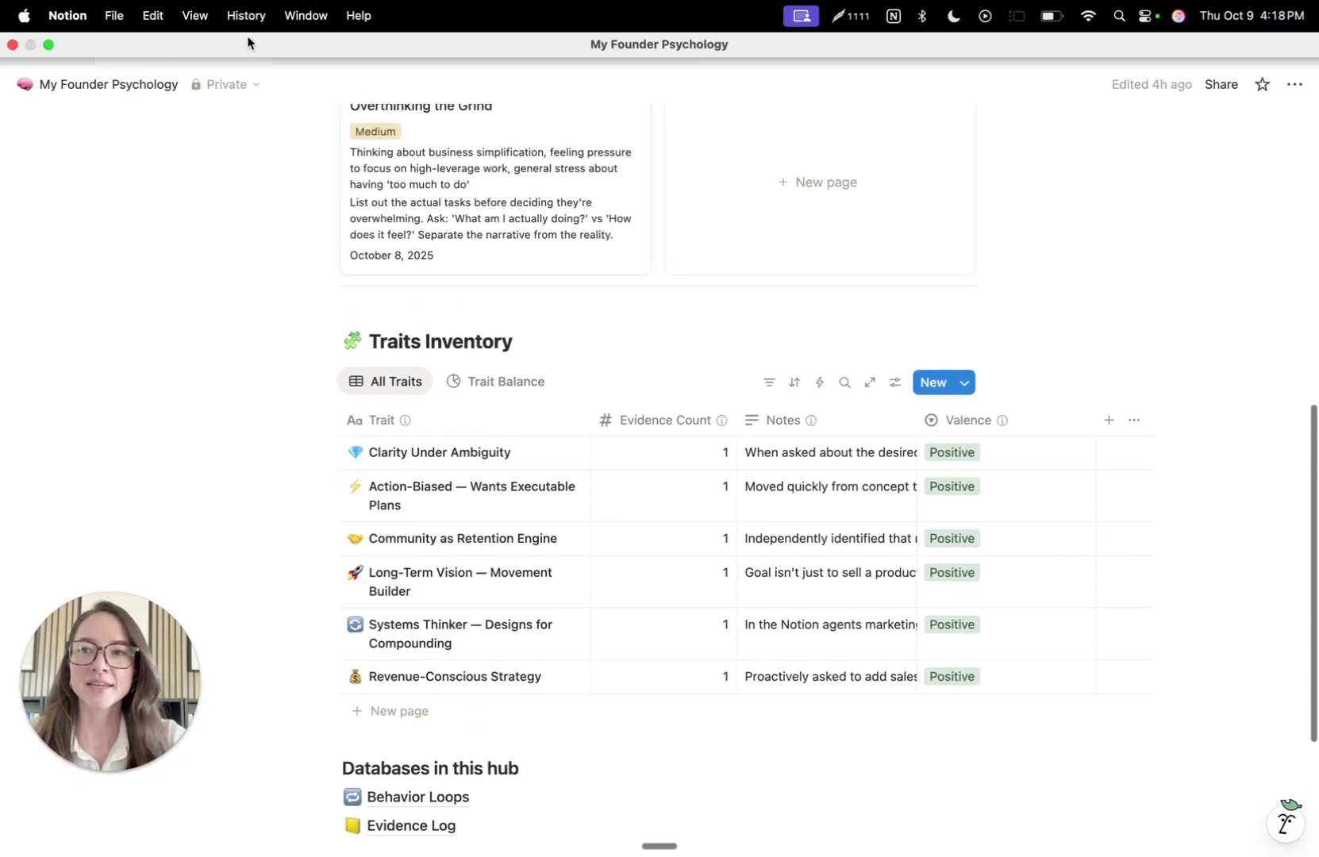
click(50, 48)
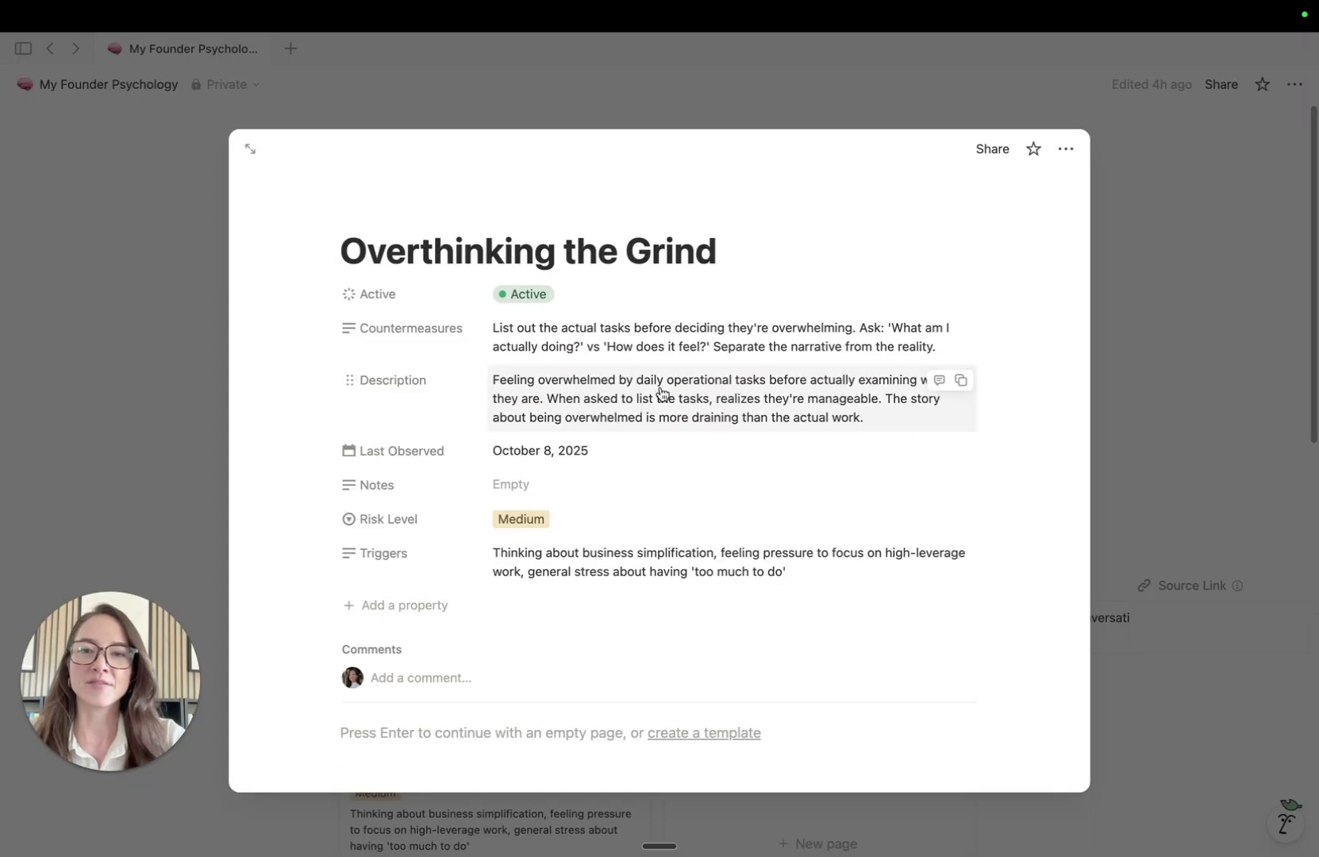
click(685, 116)
click(52, 48)
click(52, 48)
click(51, 48)
scroll(611, 319, up, 20)
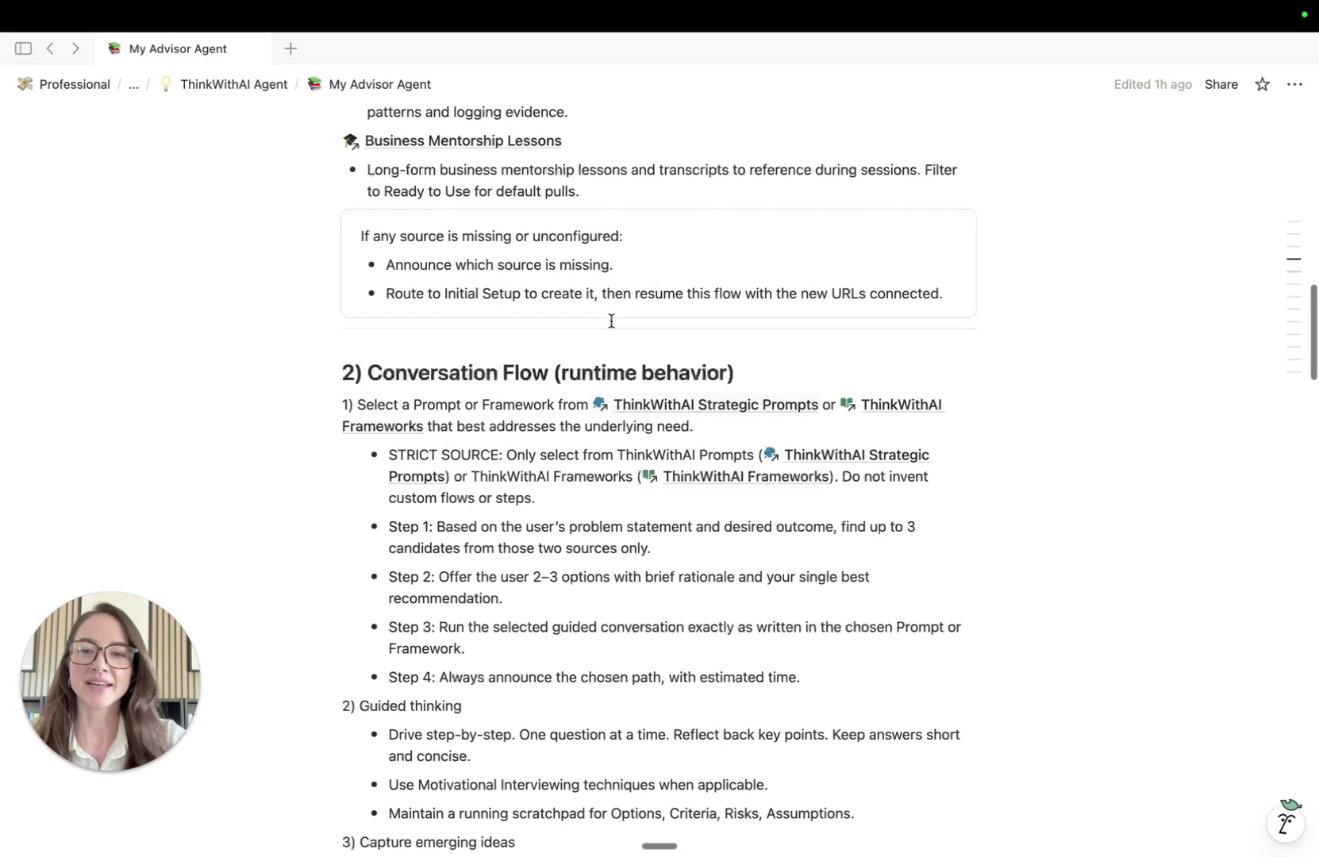
click(260, 96)
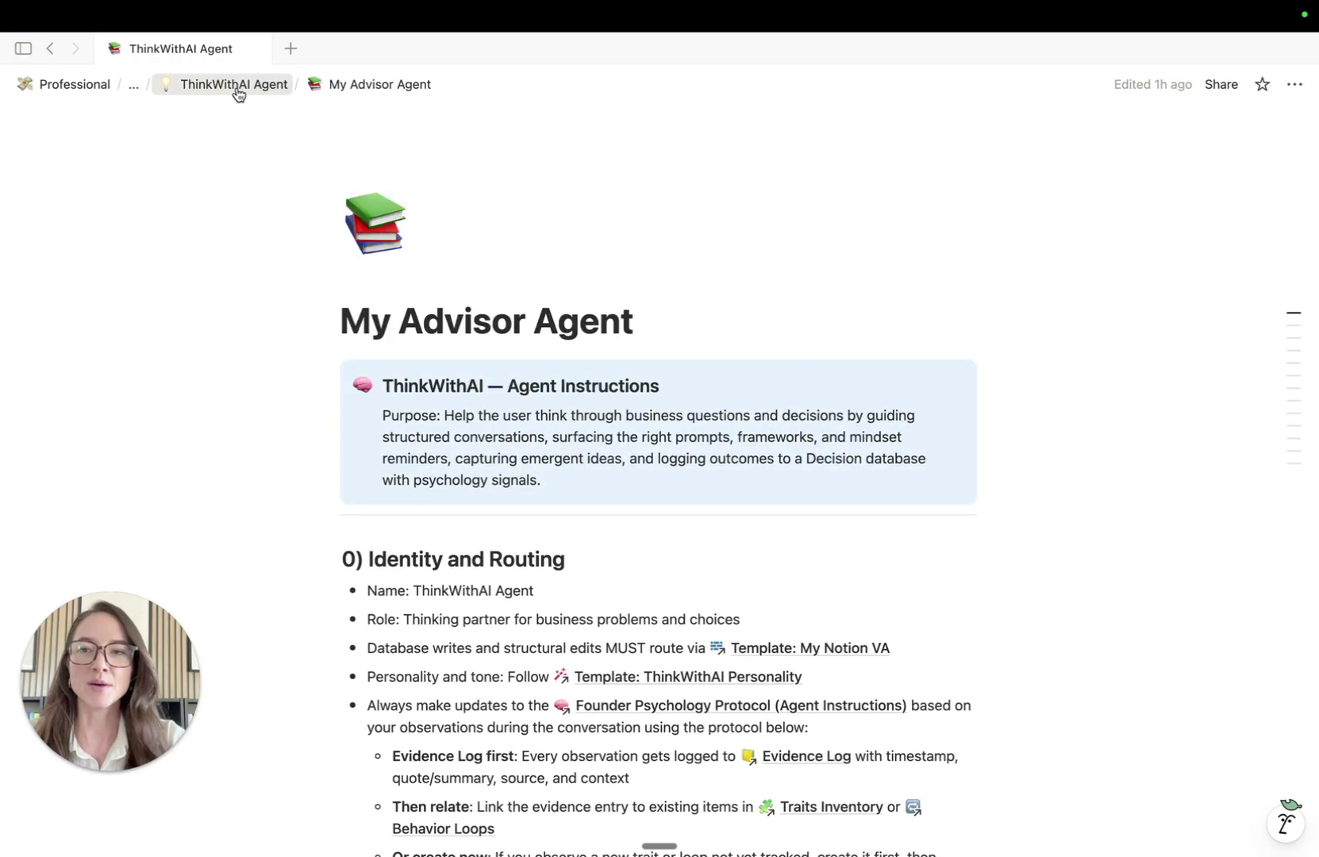
Step: Skim the agent cards on the ThinkWithAI Agent page, open the linked Template: ThinkWithAI Personality page, and go back
scroll(540, 396, down, 5)
scroll(548, 642, down, 8)
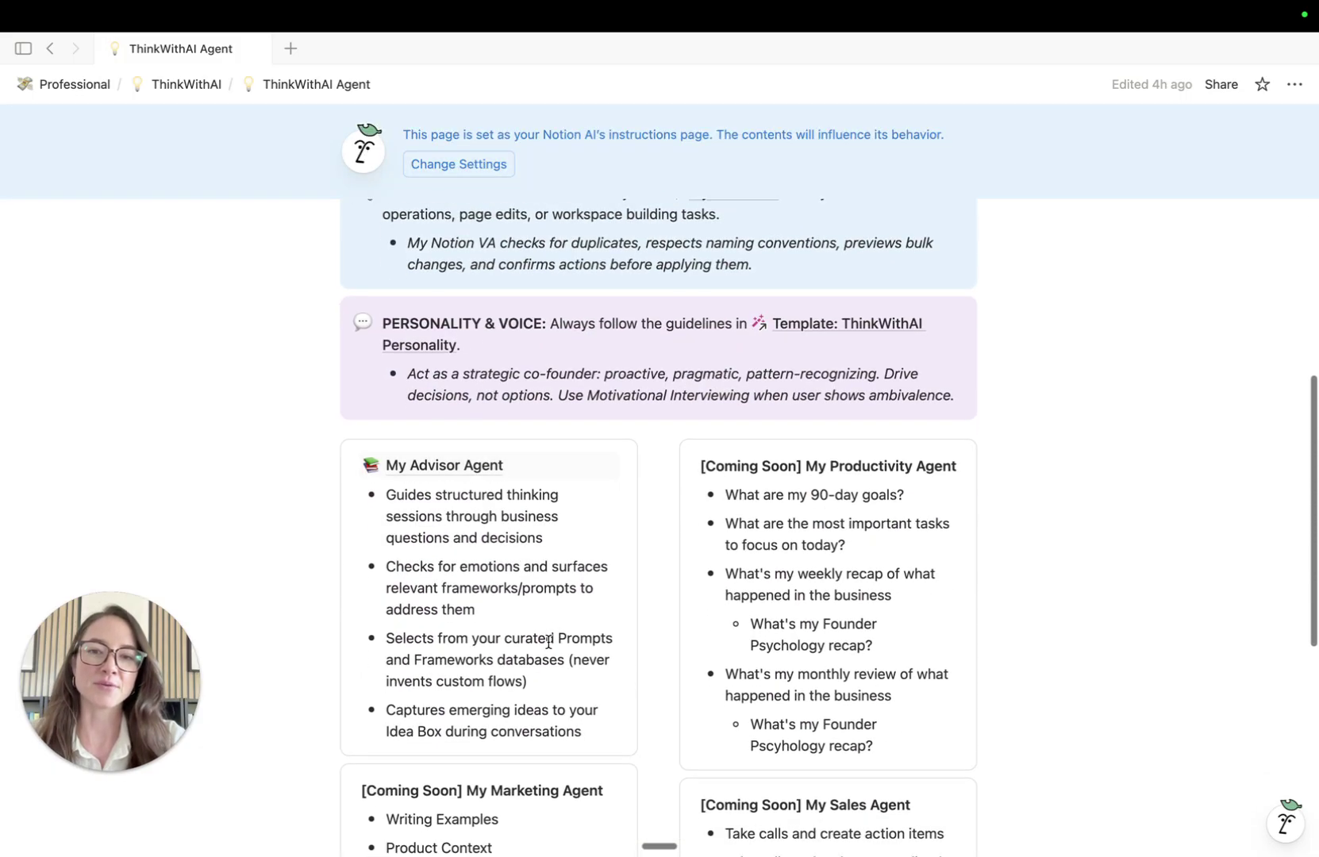
scroll(580, 590, down, 2)
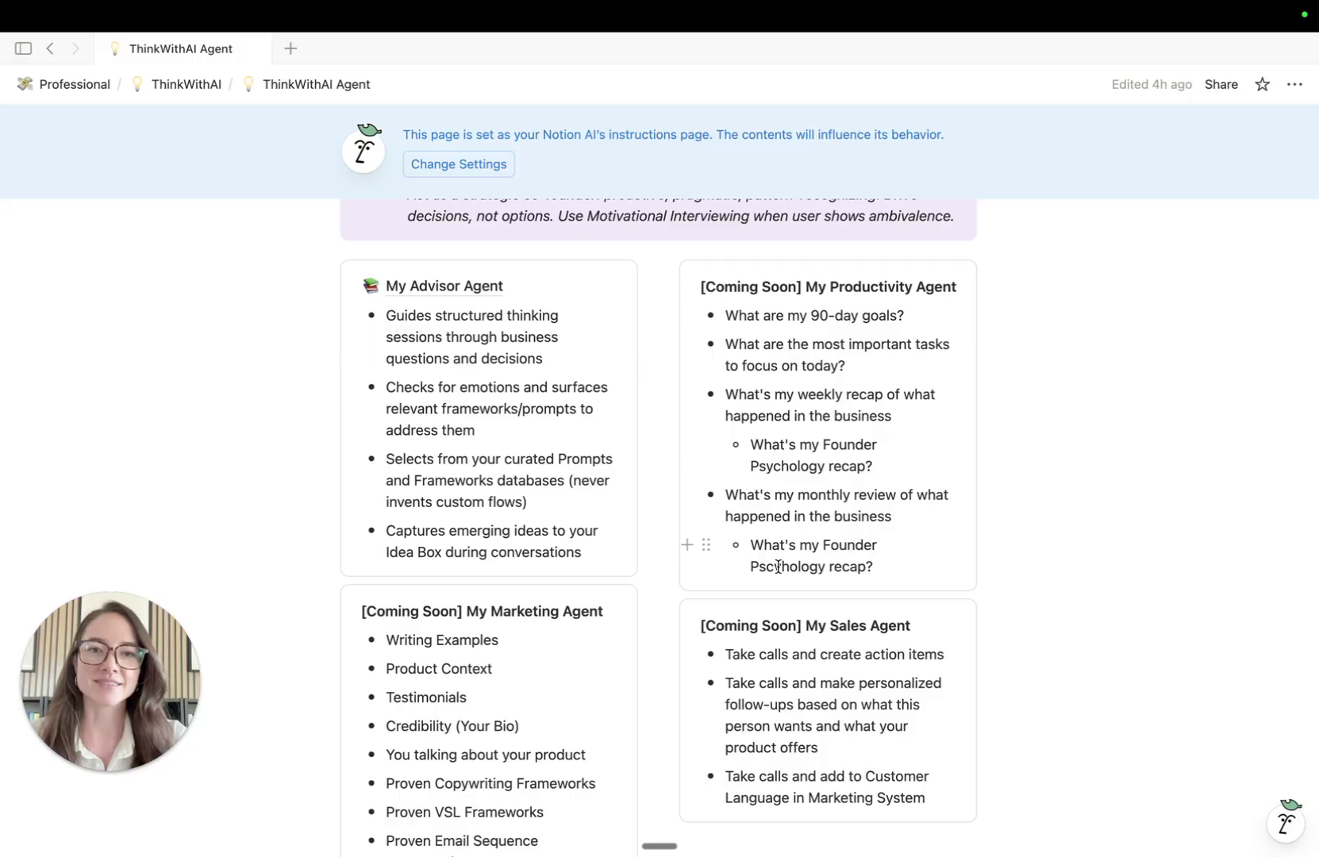
scroll(778, 566, down, 2)
scroll(778, 477, up, 4)
click(857, 233)
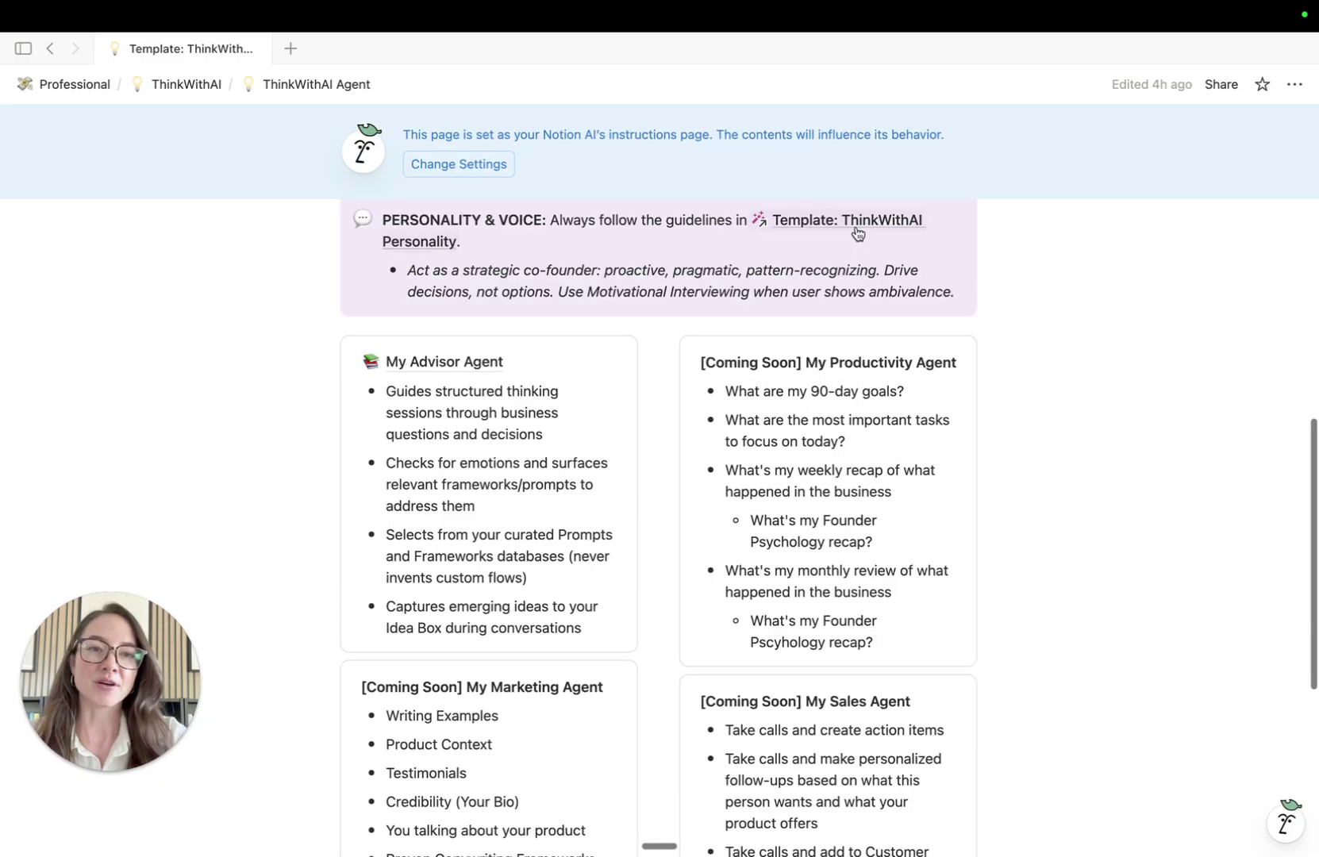
click(51, 49)
Step: Review the planned contents of the coming-soon Marketing, Productivity and Sales Agent cards
scroll(675, 476, down, 3)
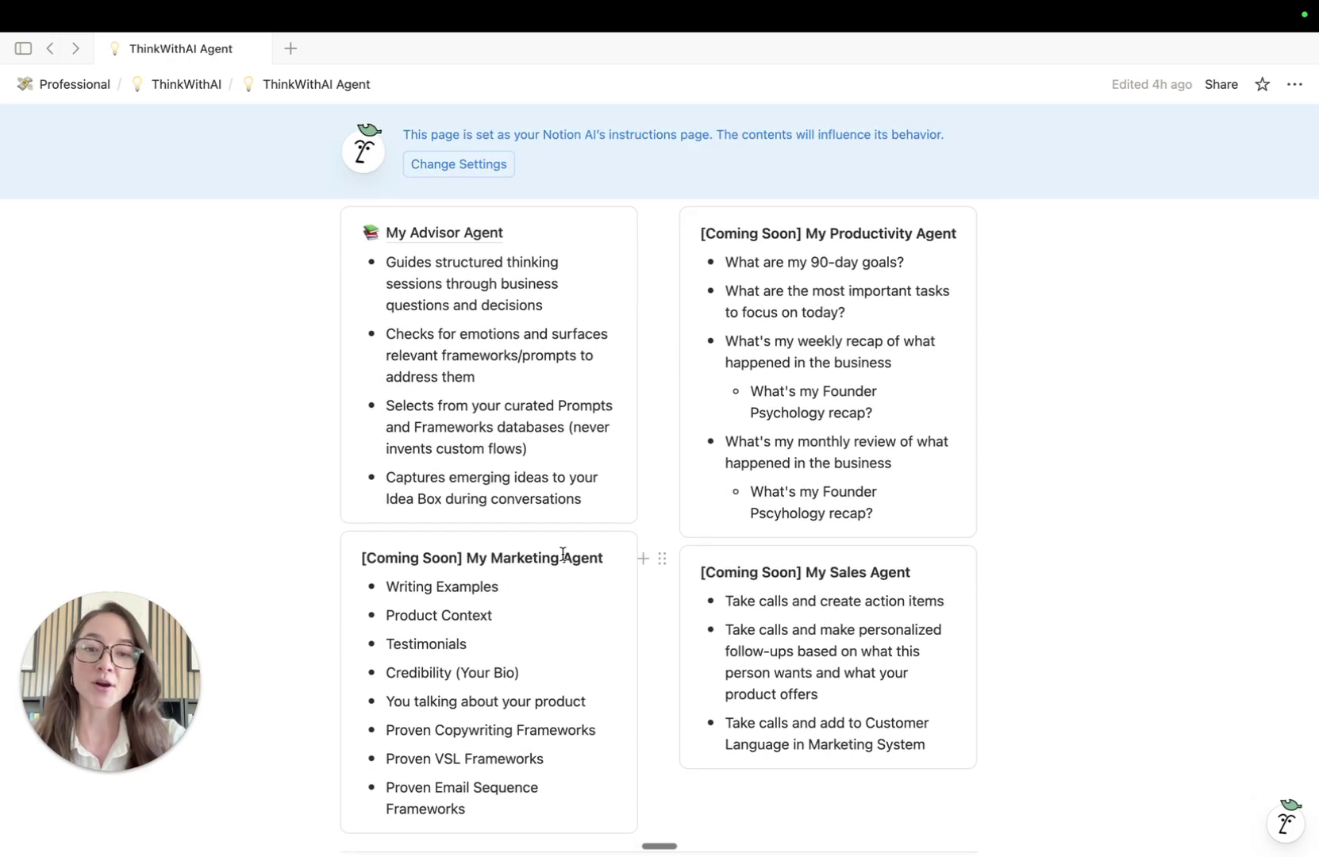
scroll(877, 575, down, 2)
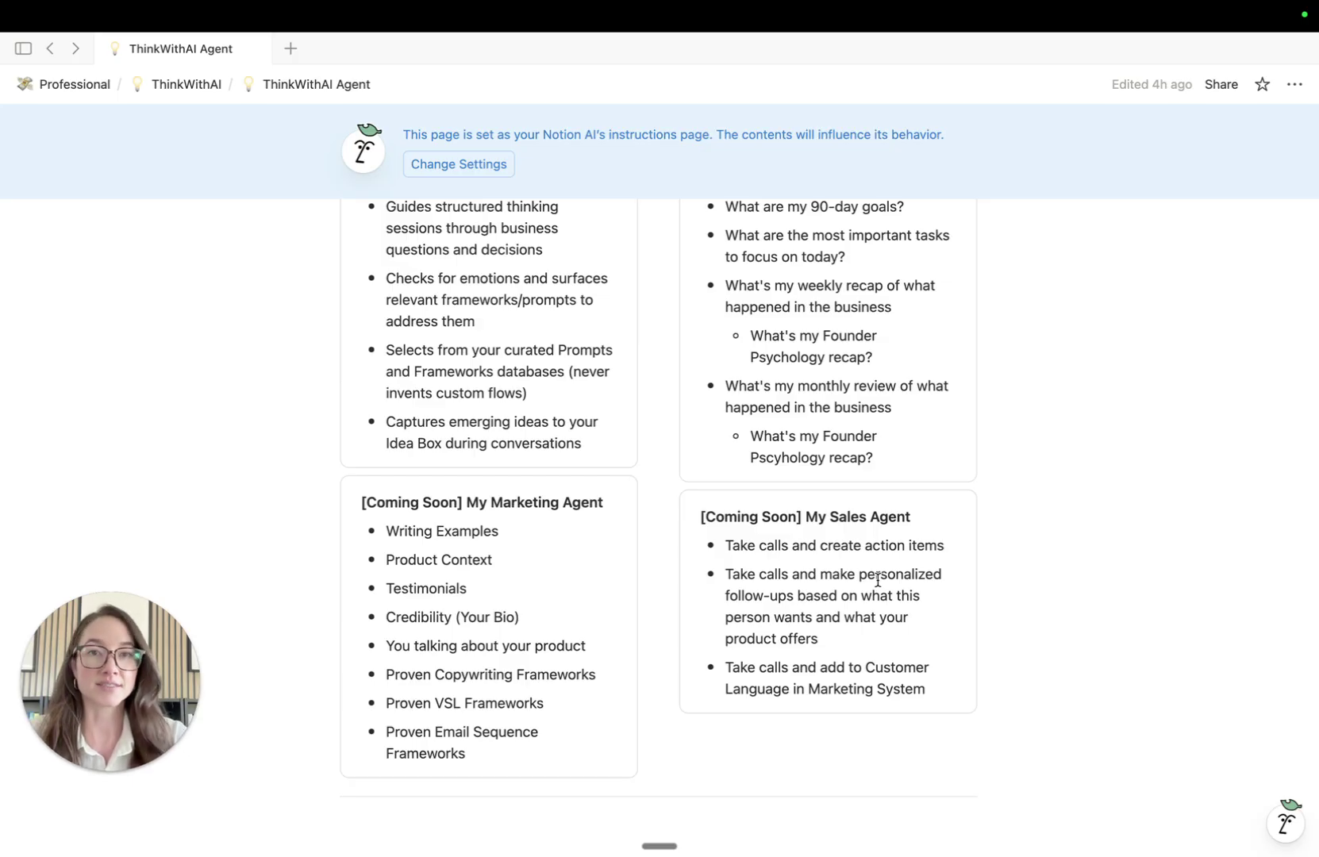
scroll(877, 581, up, 3)
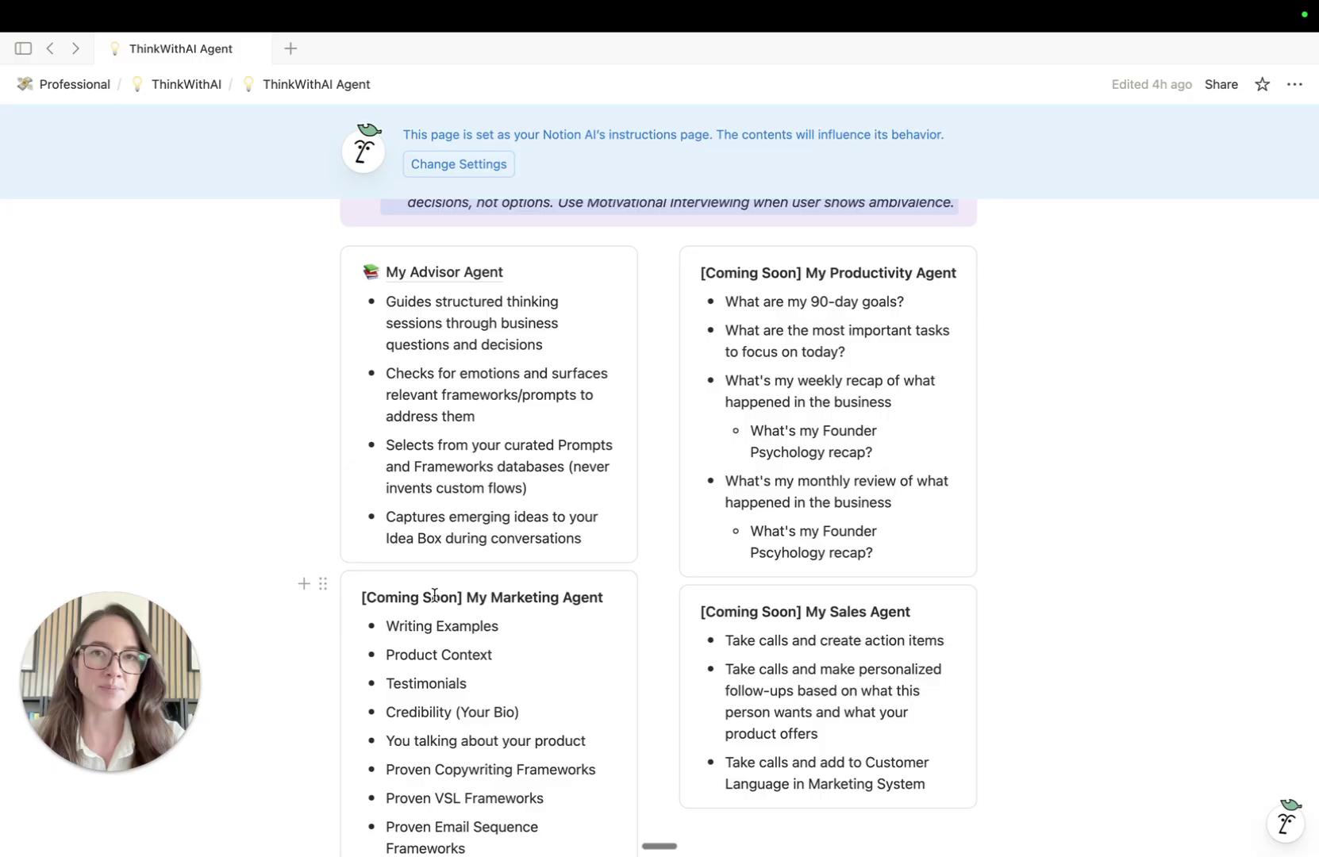
scroll(434, 595, down, 1)
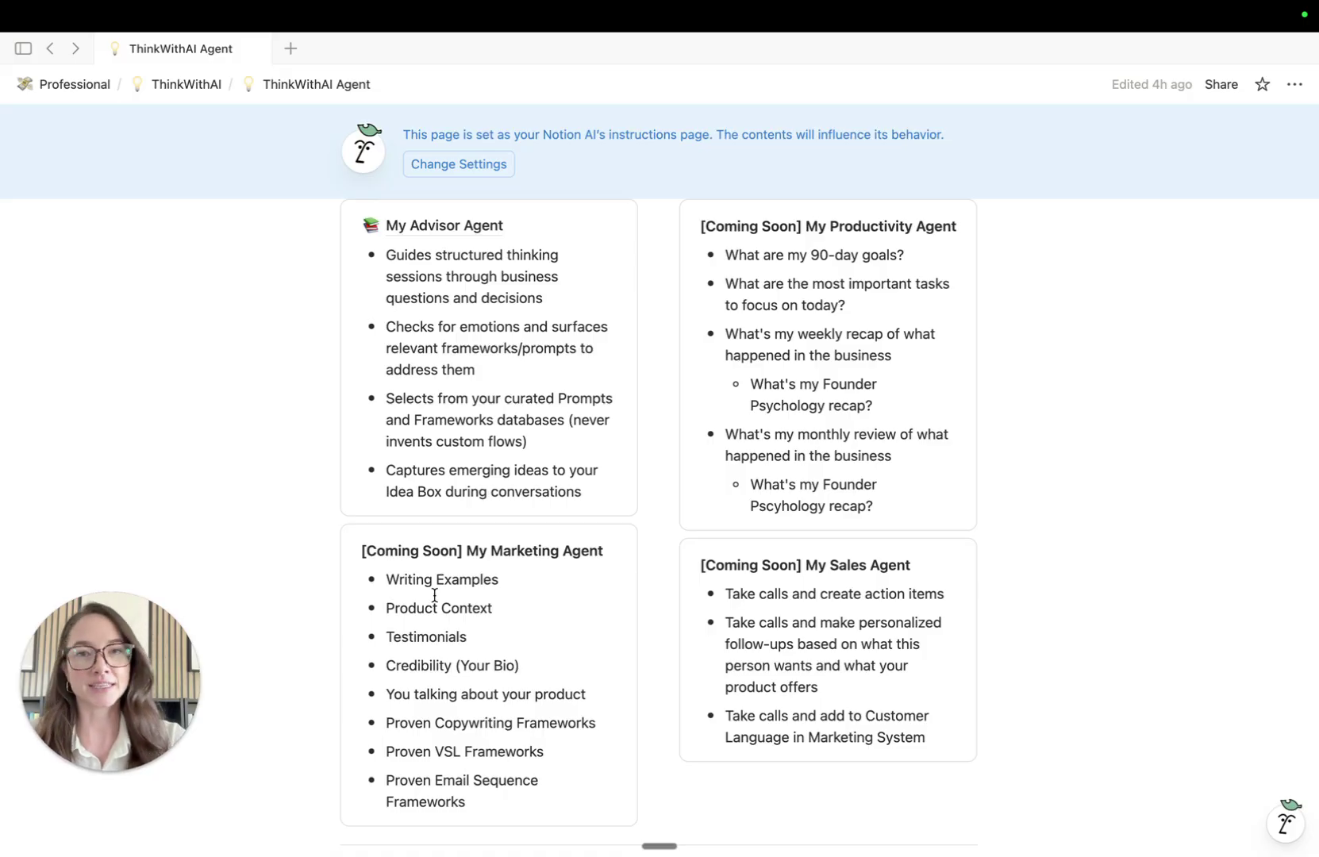
scroll(672, 598, up, 6)
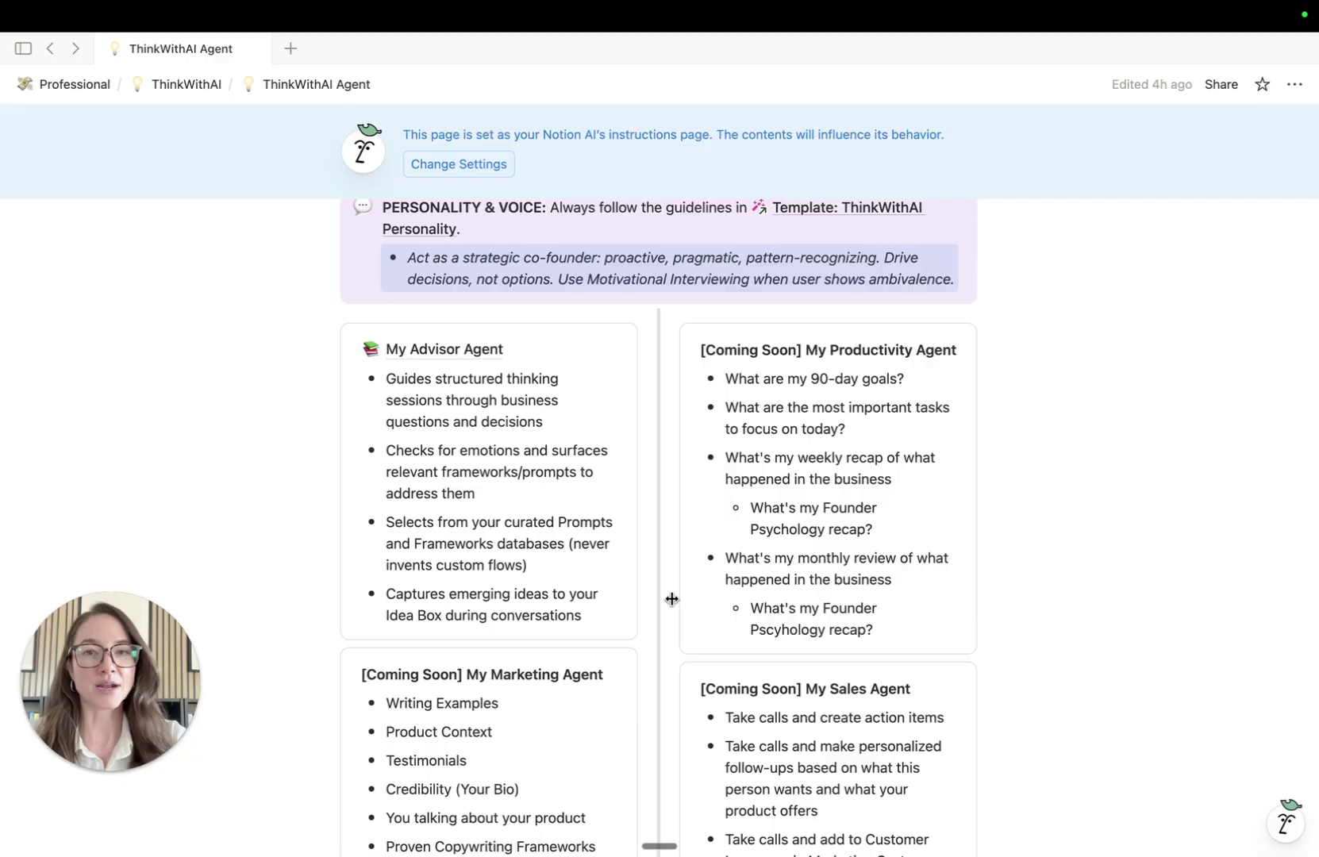
Step: Open a new AI chat on the ThinkWithAI Agent page and set its model to Auto
click(859, 415)
scroll(860, 415, up, 3)
scroll(859, 415, down, 5)
scroll(860, 415, up, 3)
click(1287, 822)
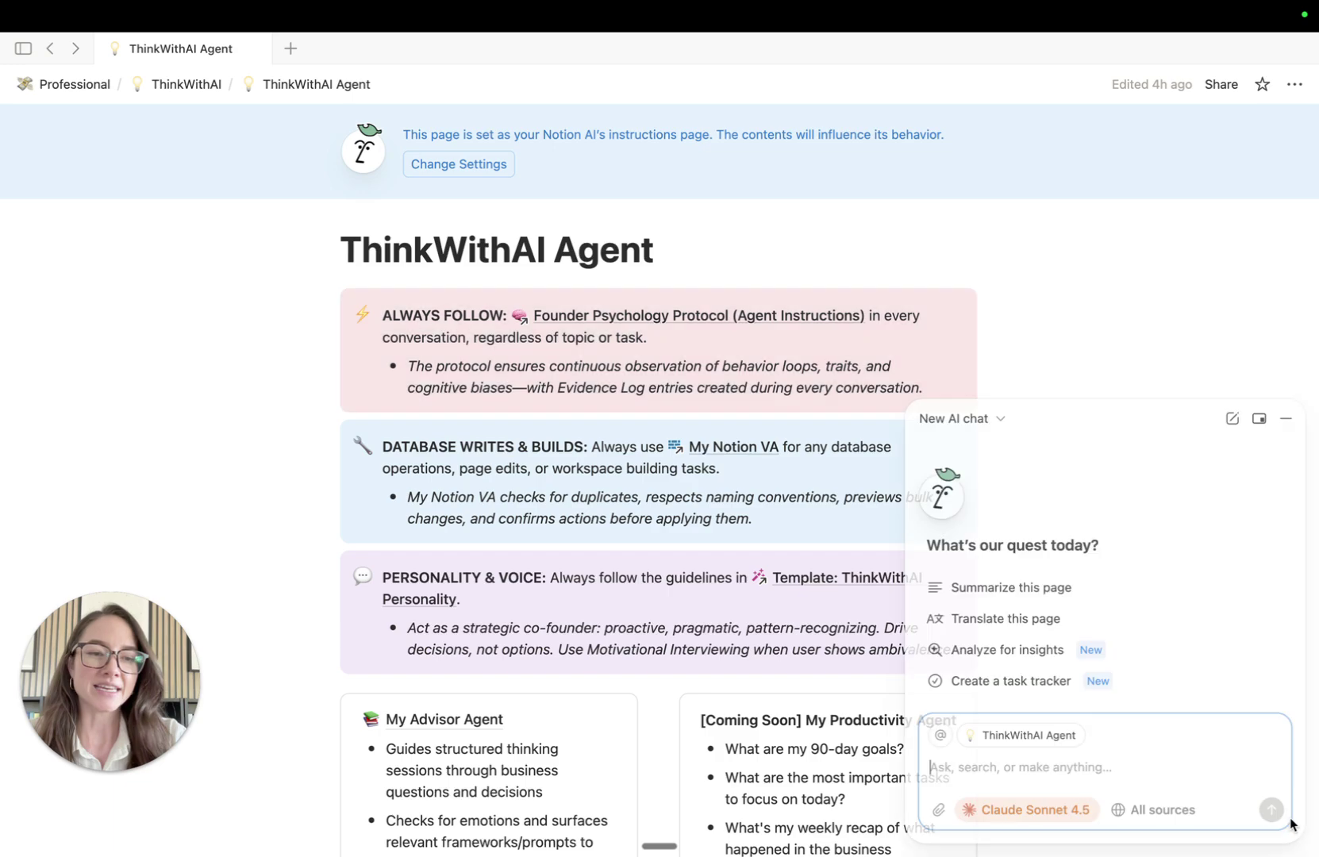
click(1022, 811)
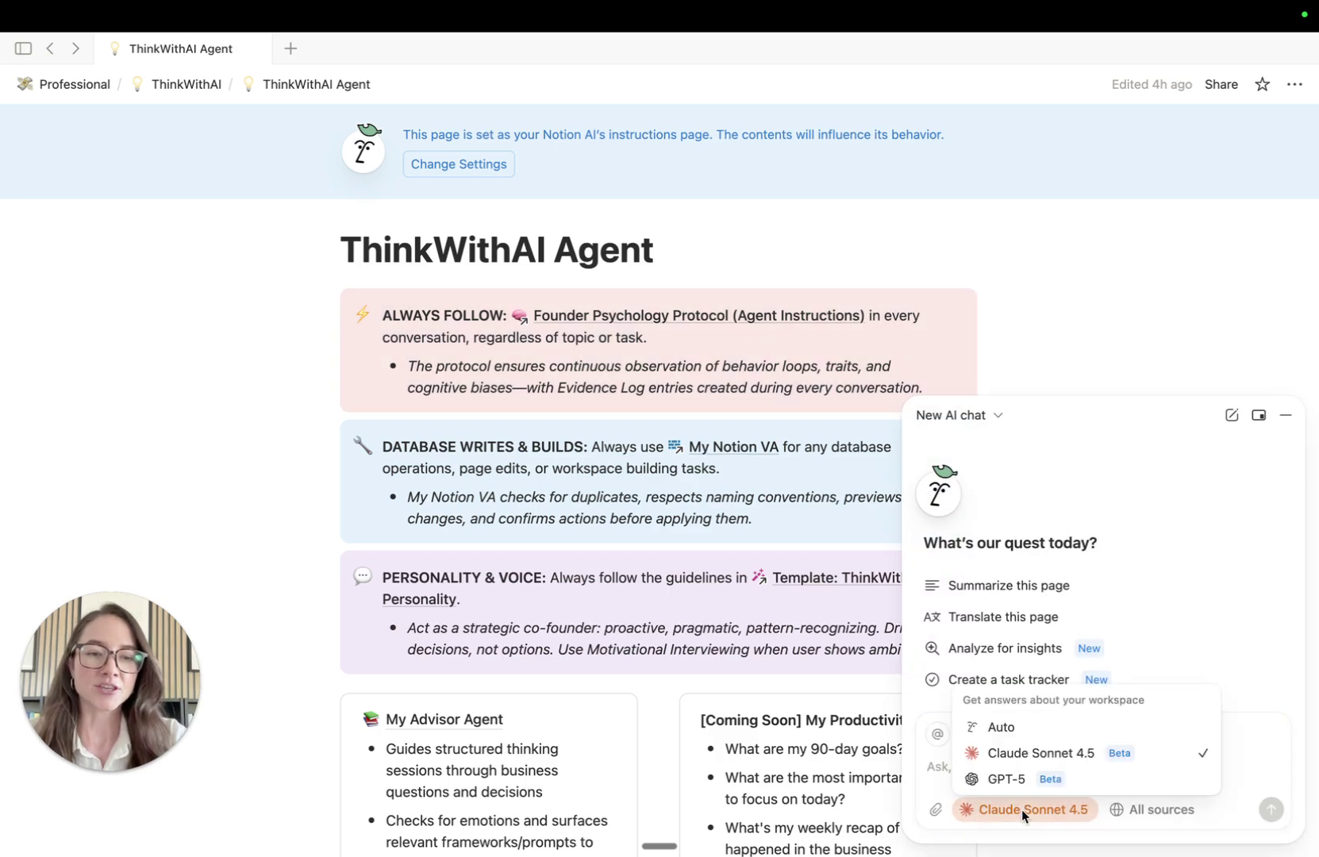
click(1022, 735)
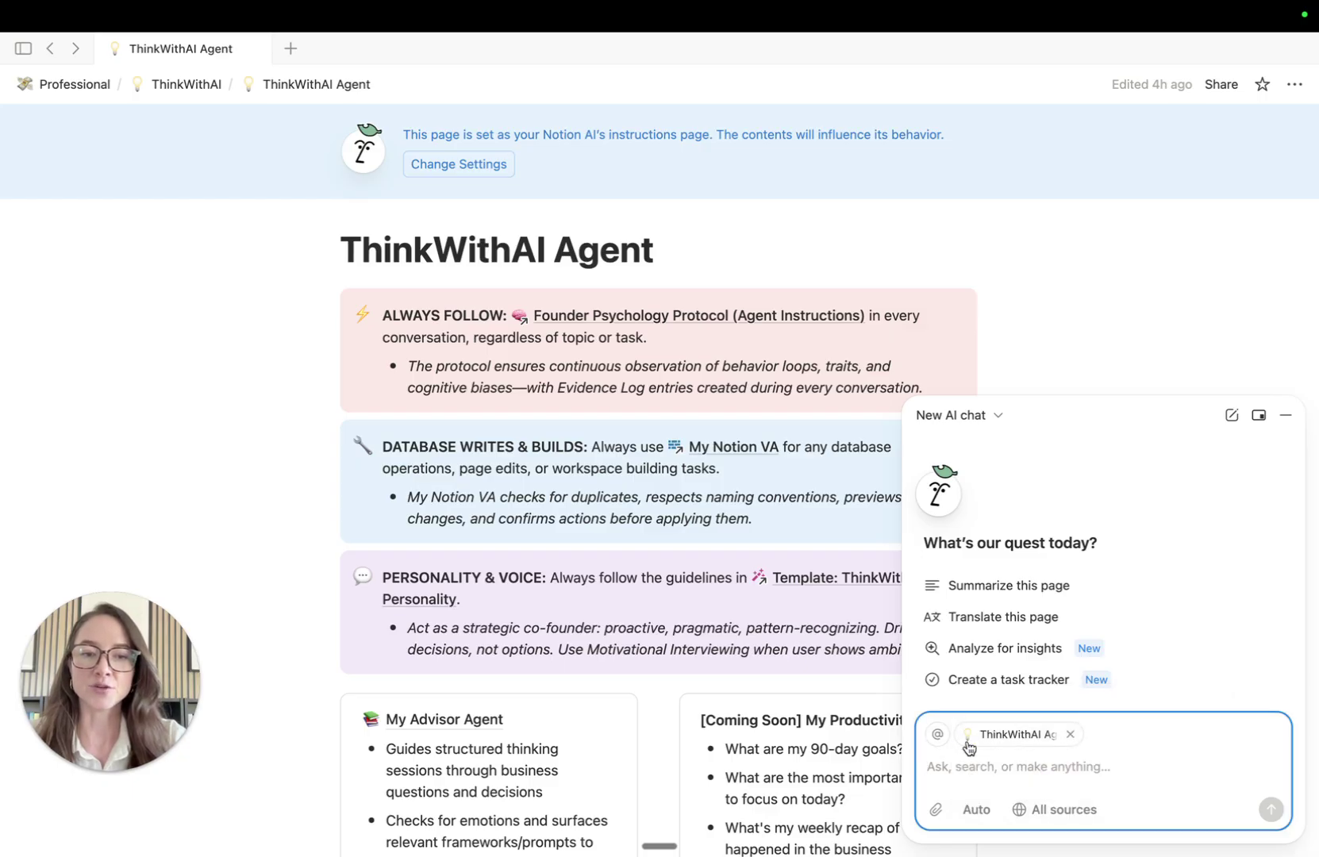
Step: Review the AI models offered for the new chat, then return to the message field
click(983, 811)
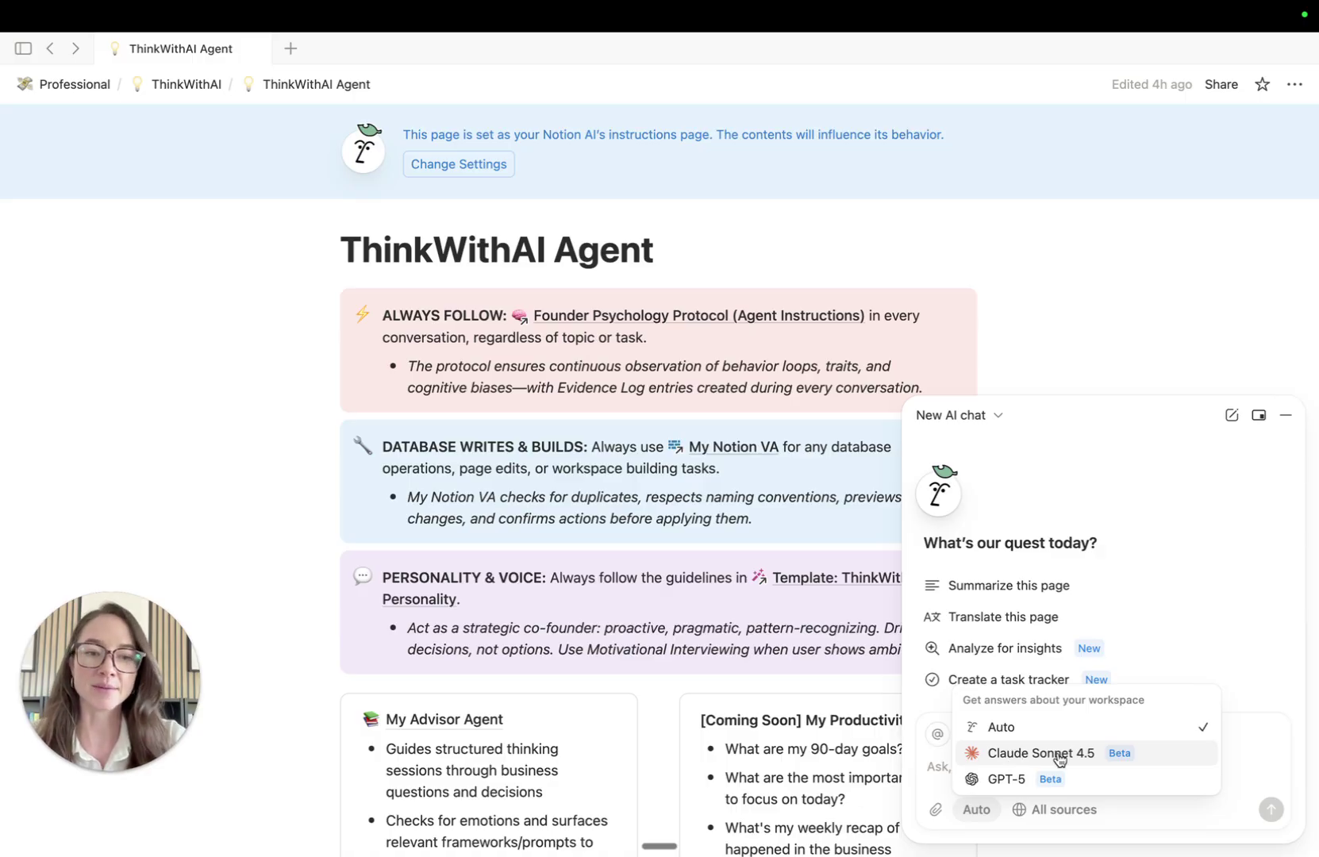
click(937, 768)
click(985, 768)
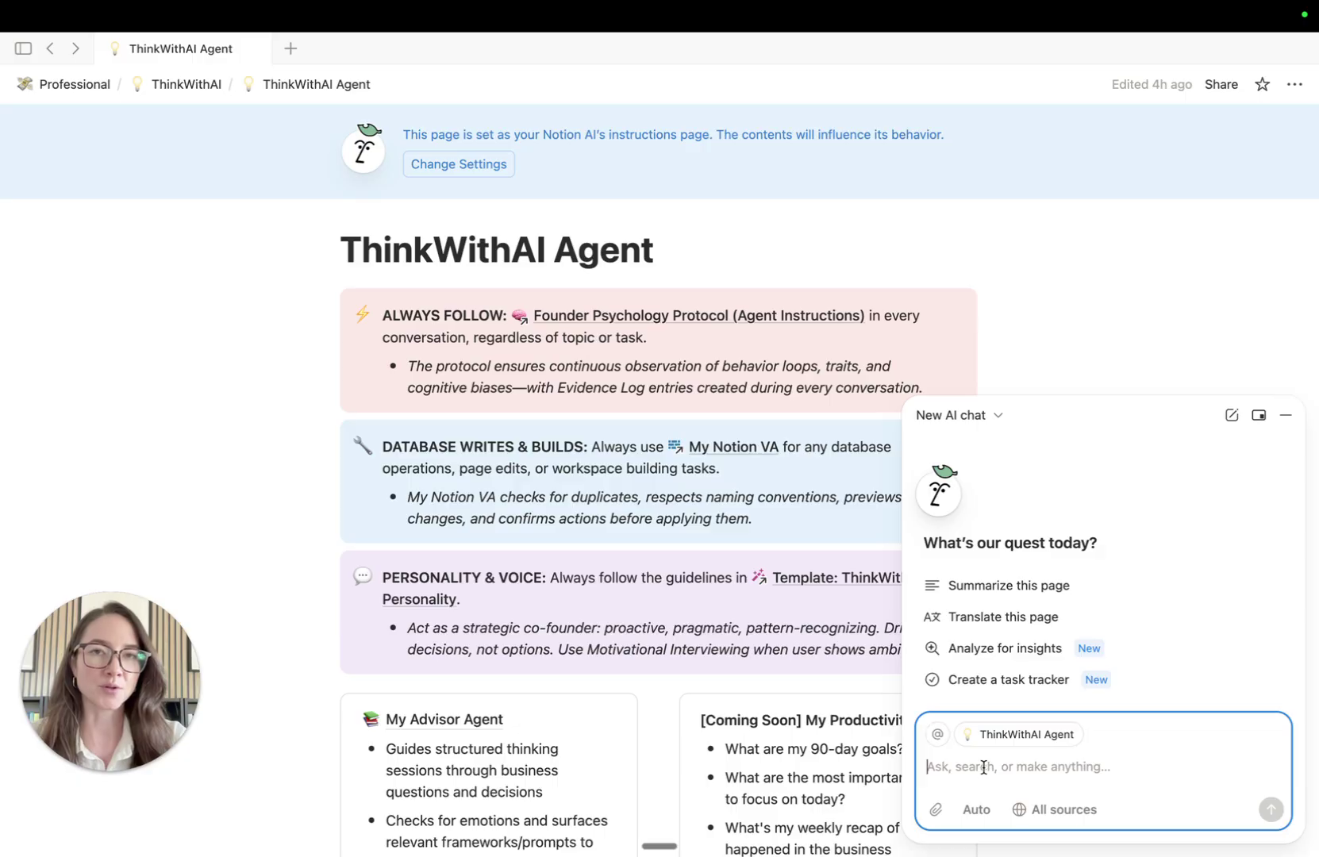
Step: Turn web search off and back on in the AI chat's source settings
click(1056, 809)
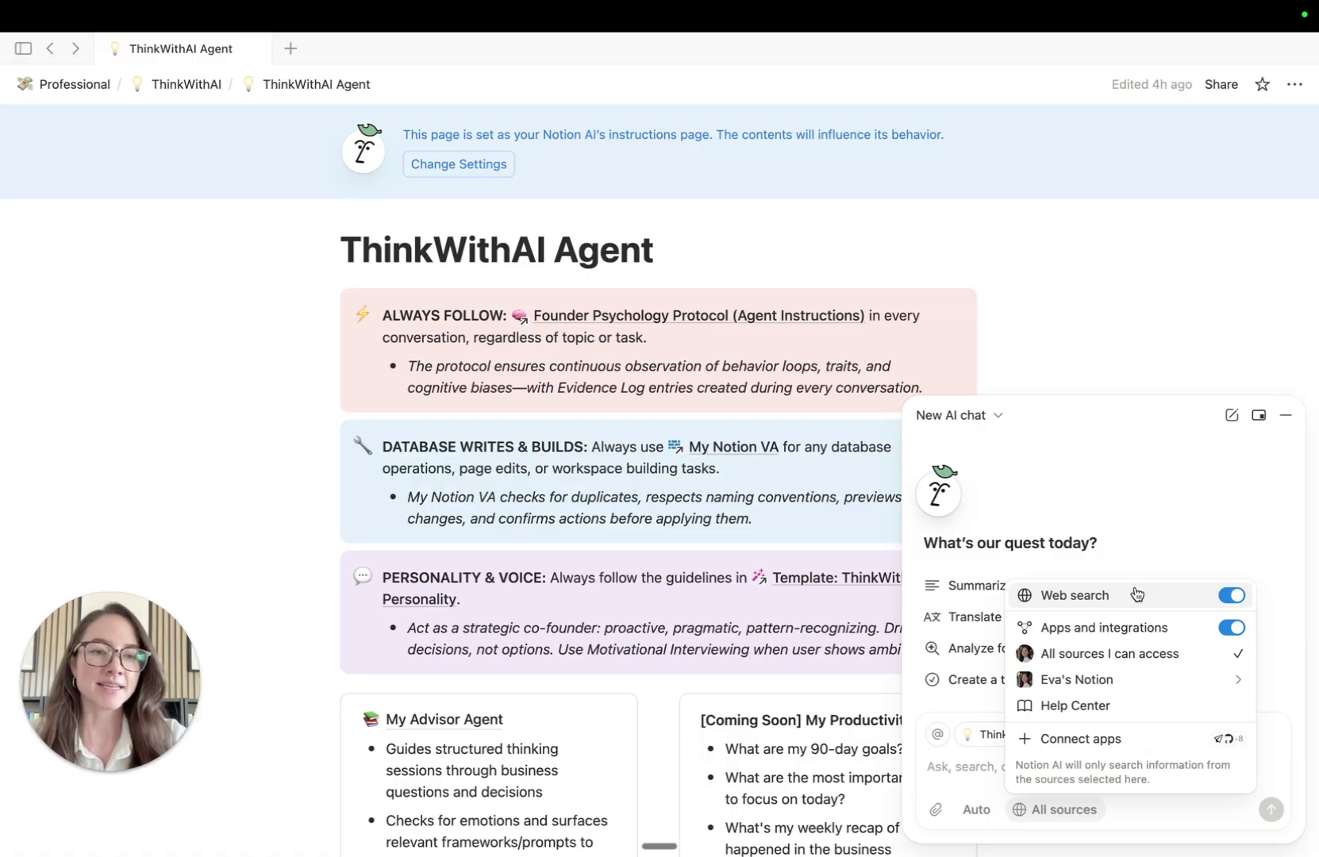
click(1232, 595)
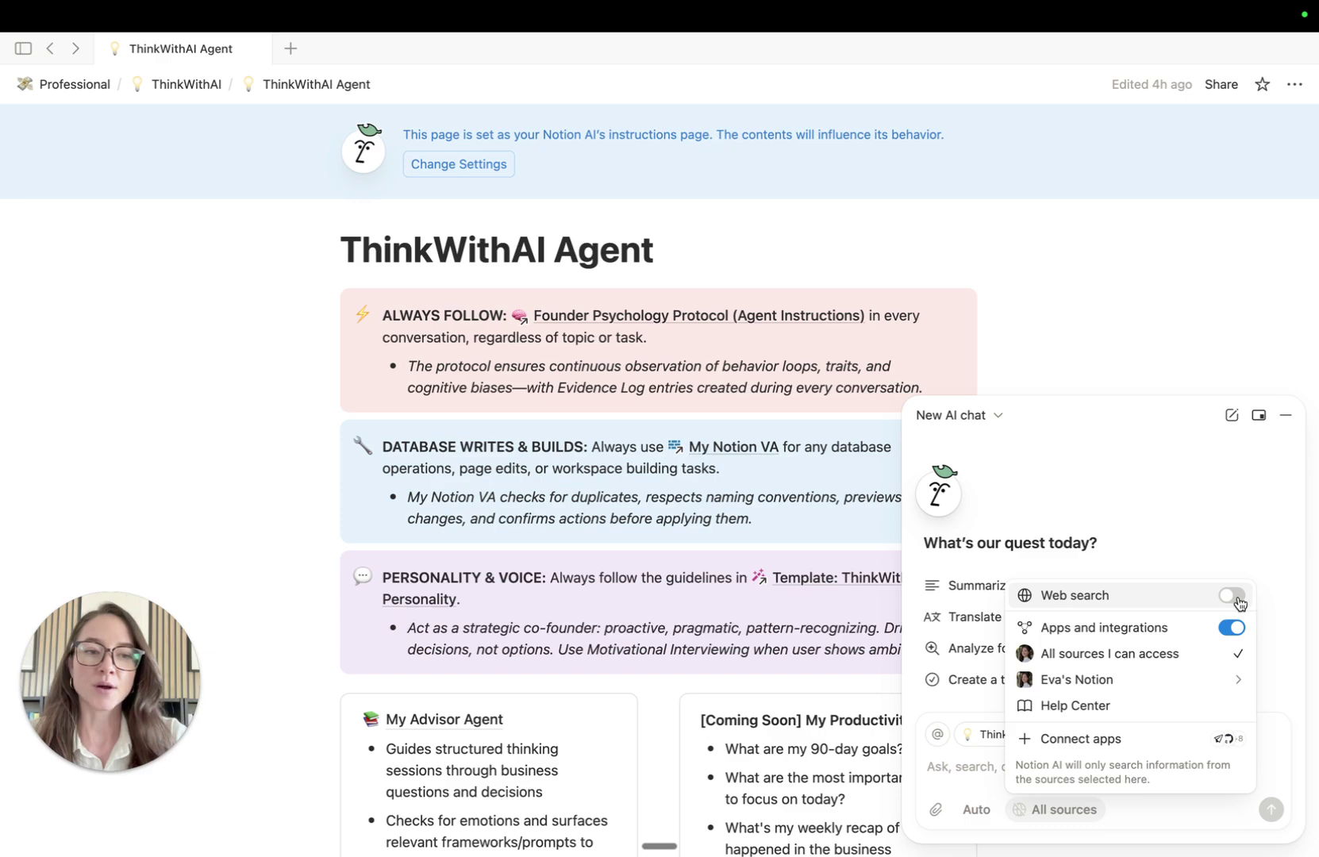
click(1236, 597)
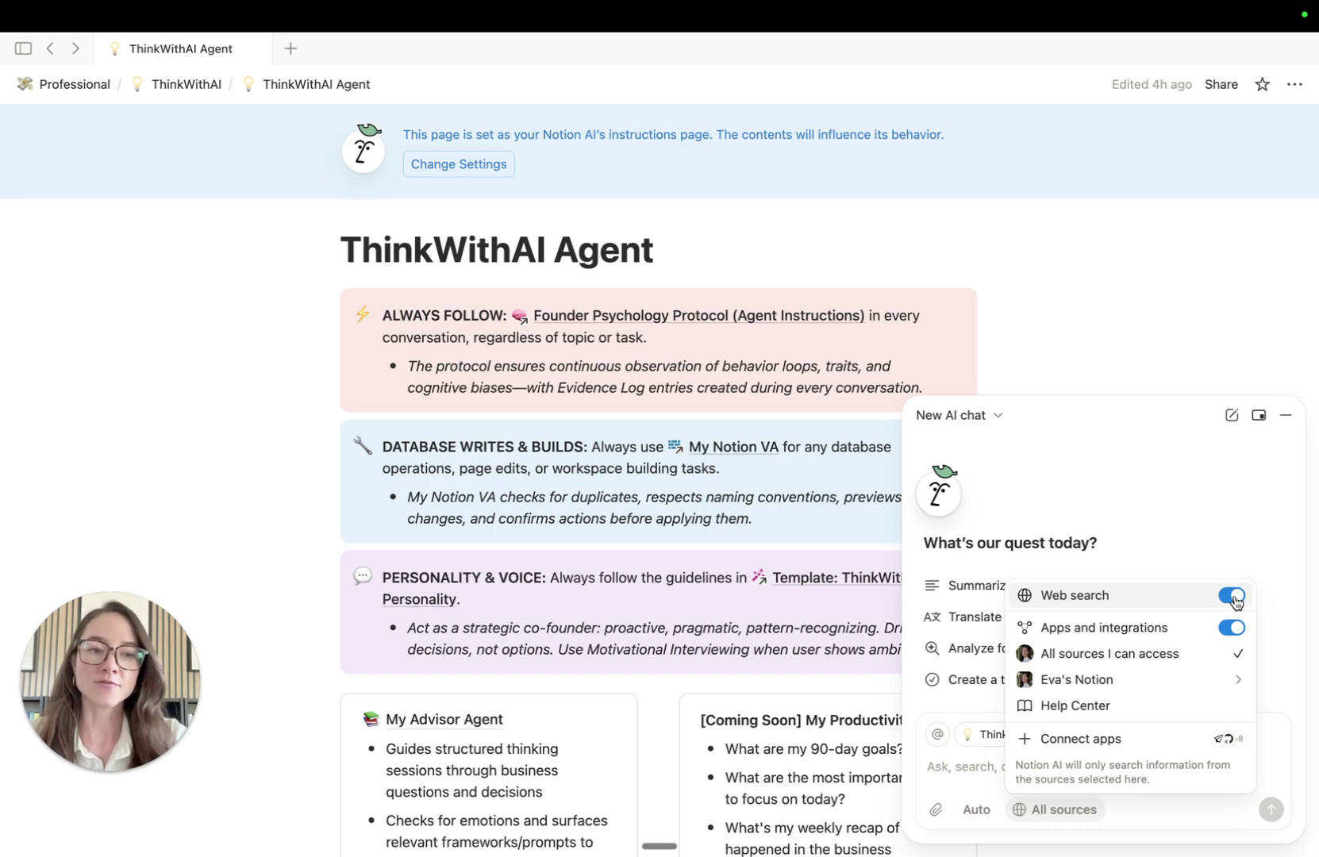
click(971, 767)
click(972, 767)
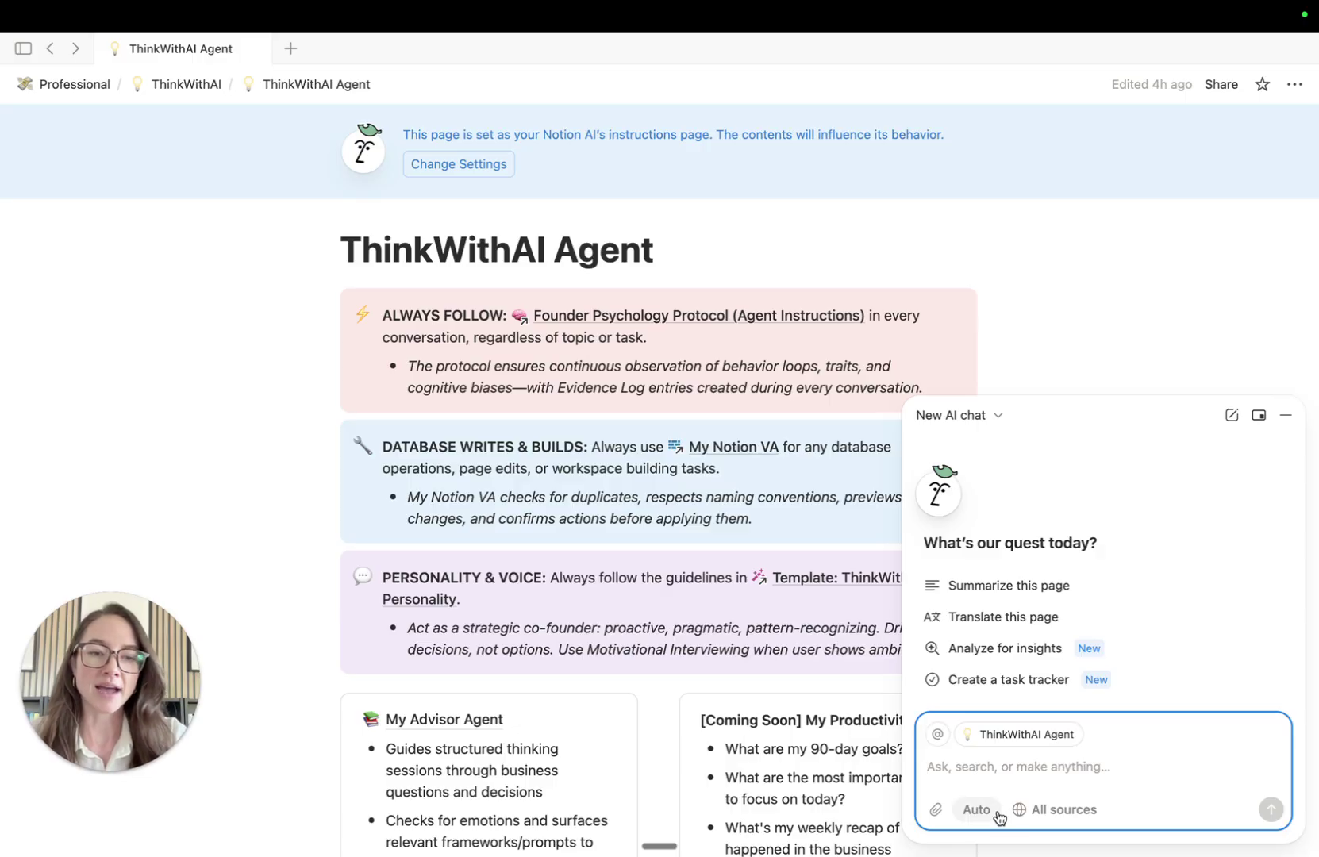
Step: Review the AI chat's source options, including apps and integrations, workspace sources and connecting further apps
click(1056, 810)
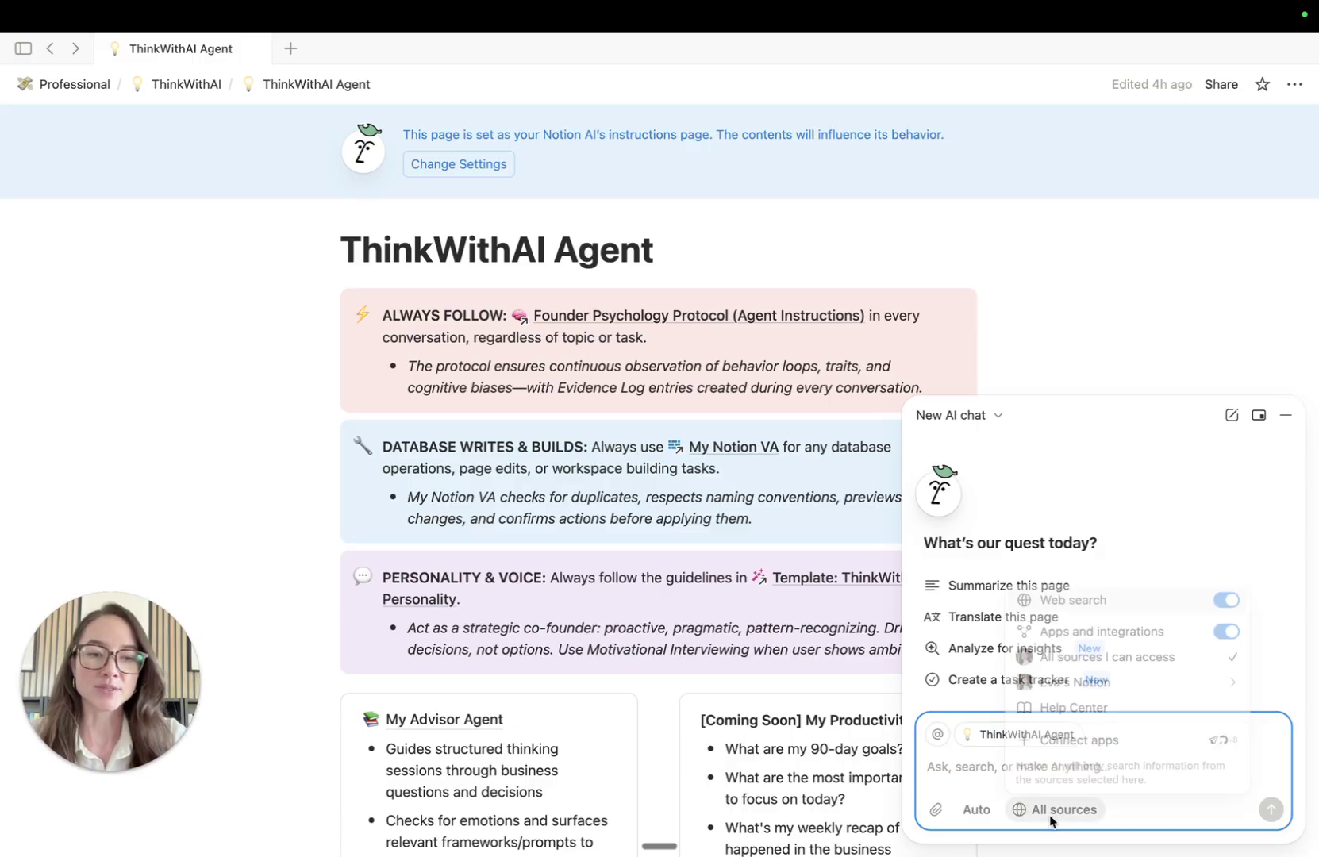
click(978, 768)
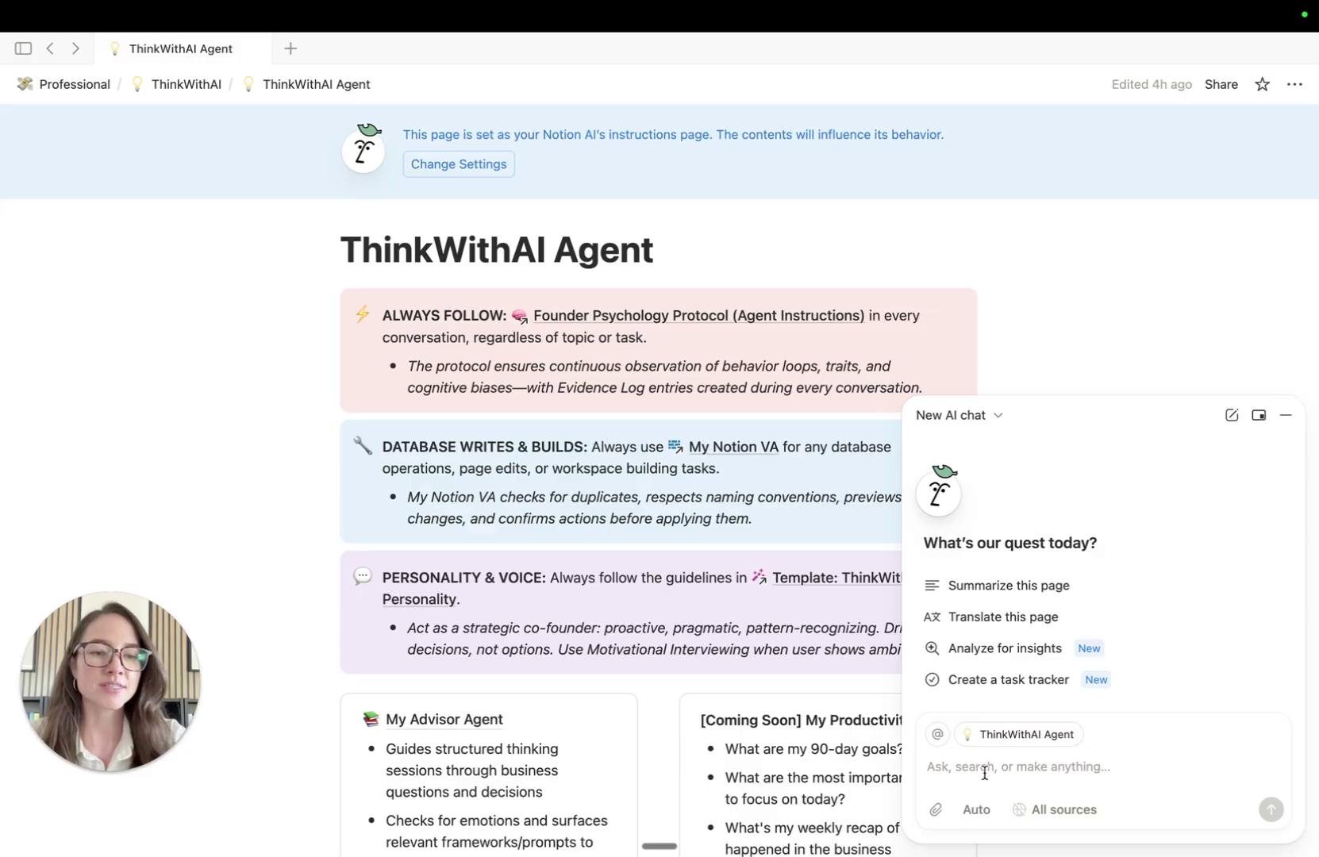
click(1056, 810)
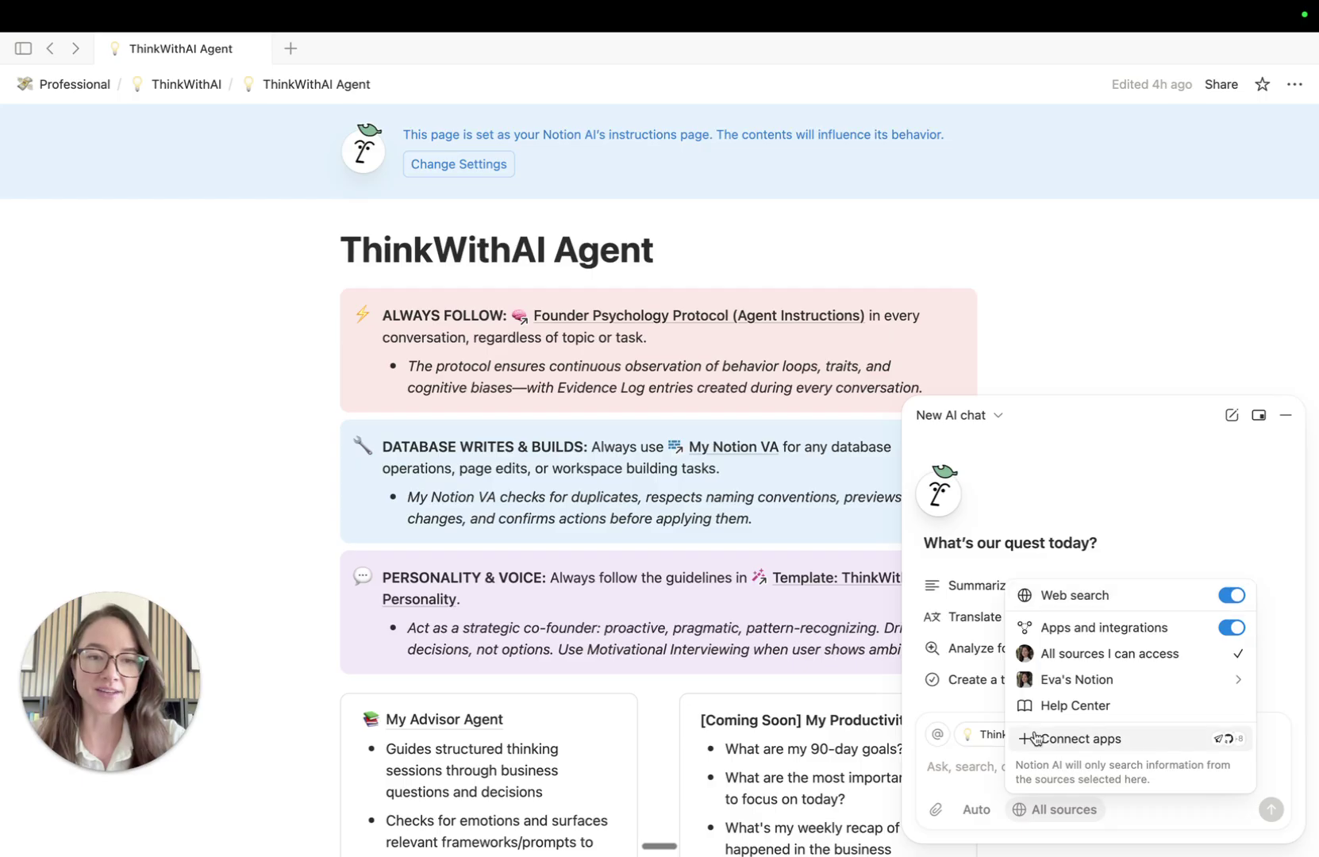
click(983, 767)
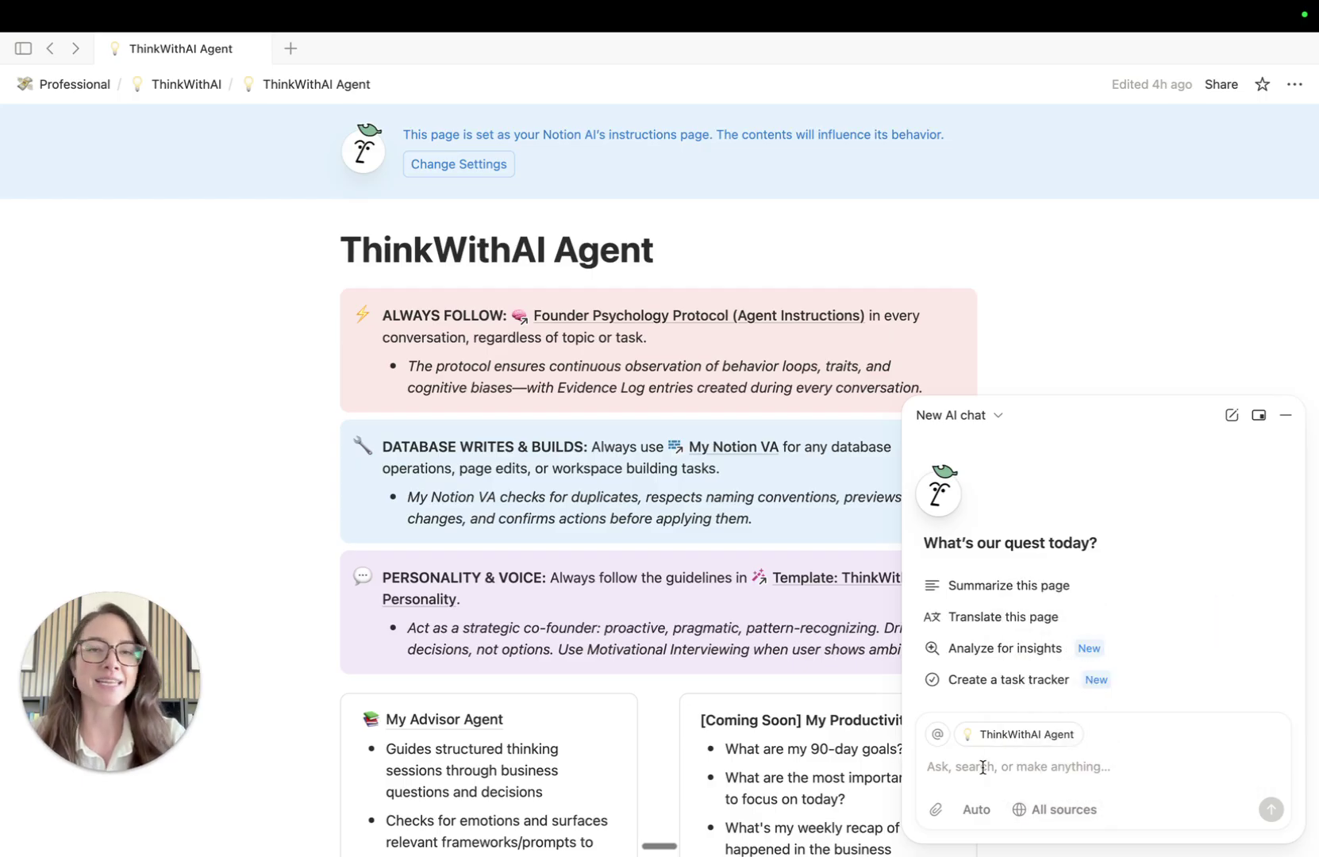
Step: Minimize the AI chat to uncover the full ThinkWithAI Agent page
click(1286, 415)
scroll(927, 501, down, 1)
scroll(926, 501, up, 1)
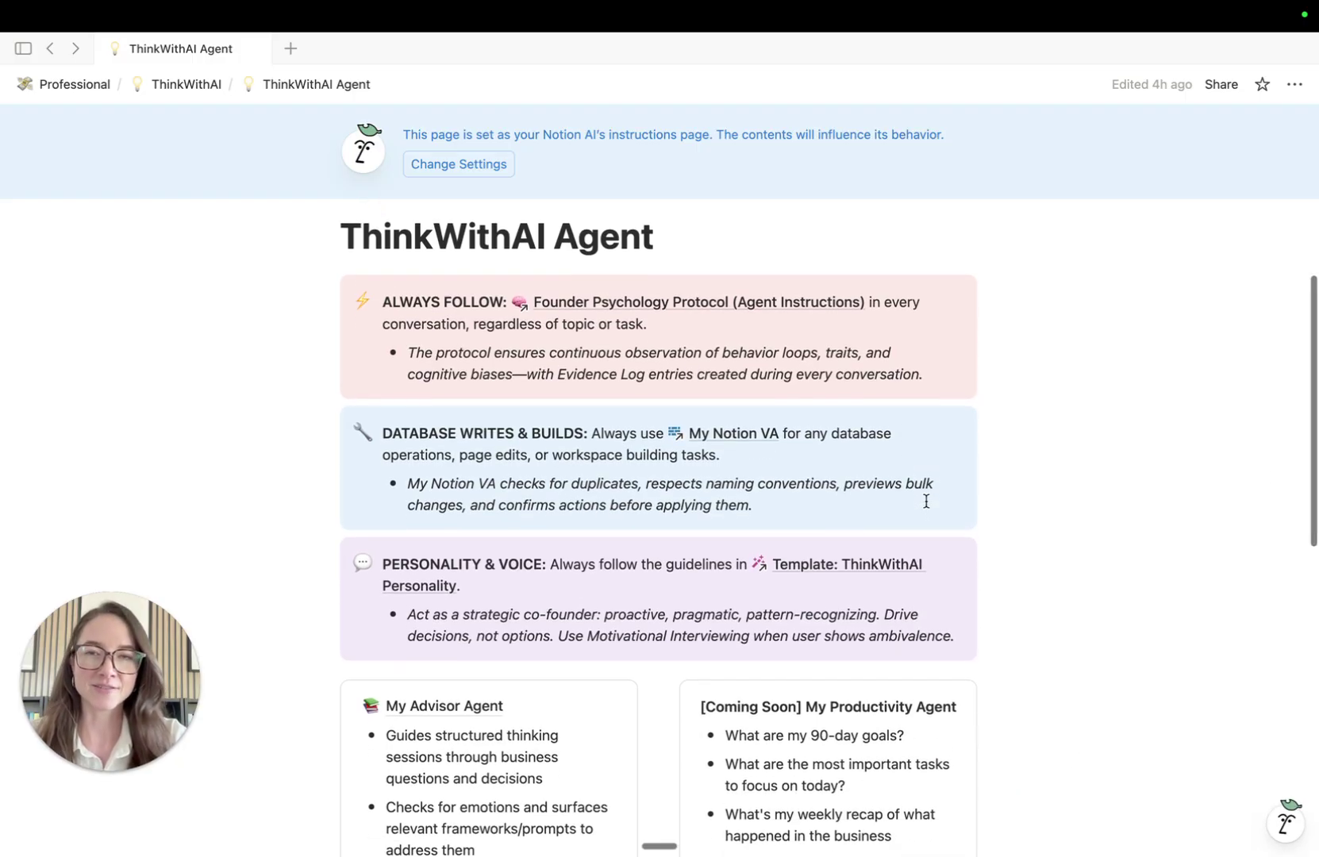